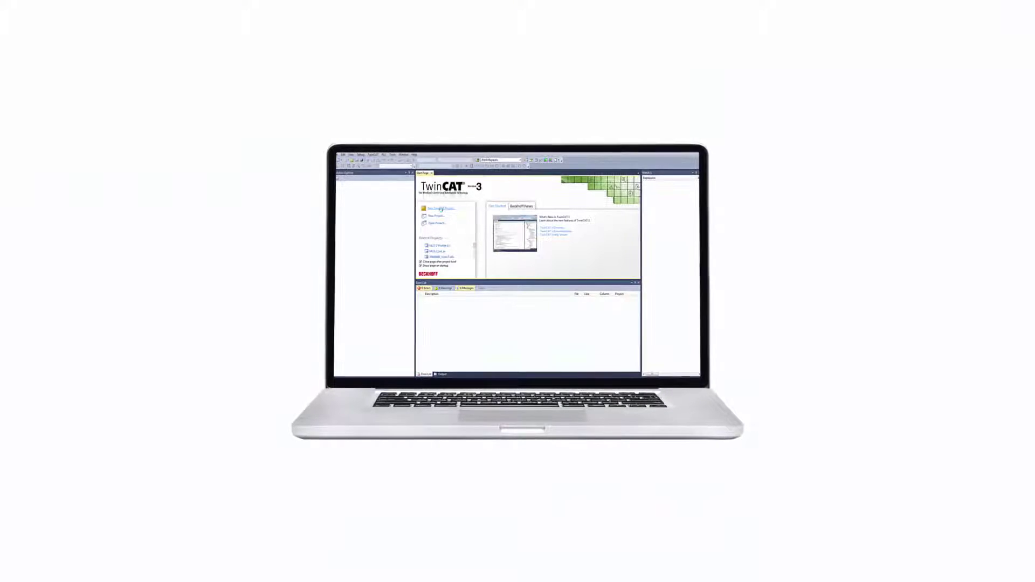
Create a new TwinCAT XAE project named 'MLG-2 ProNet EC - VideoTut'
click(444, 210)
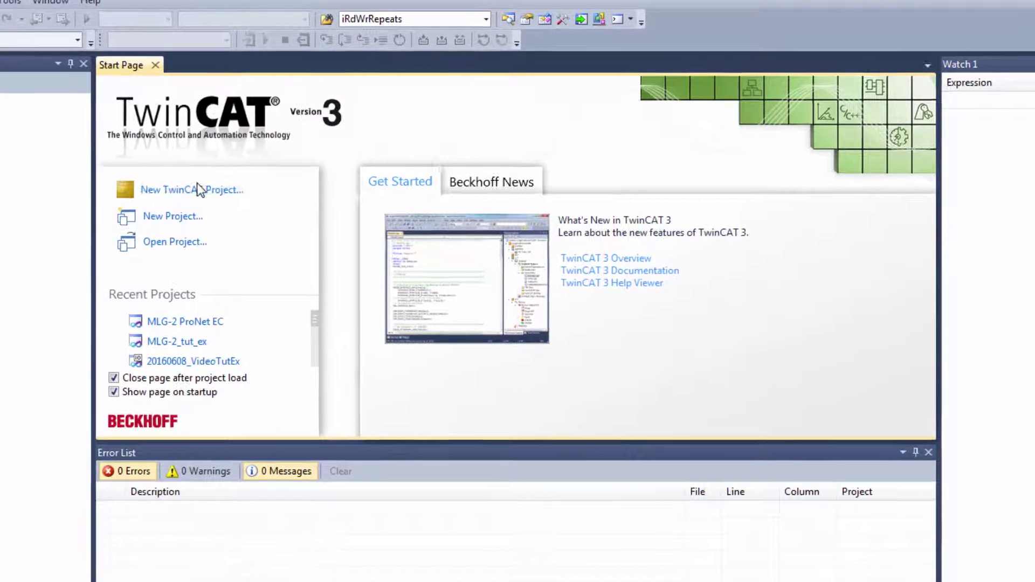
click(200, 193)
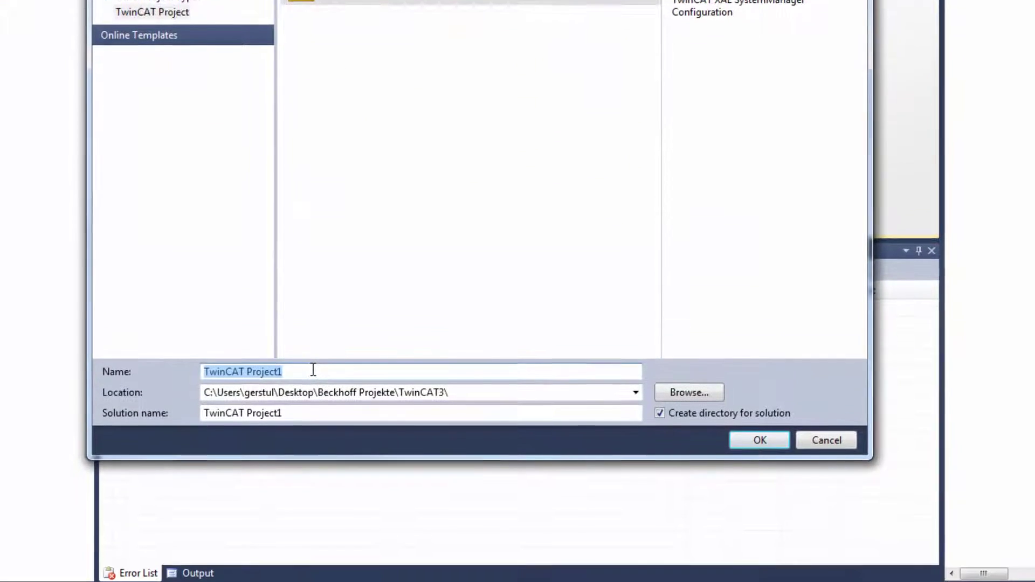
text(MLG-)
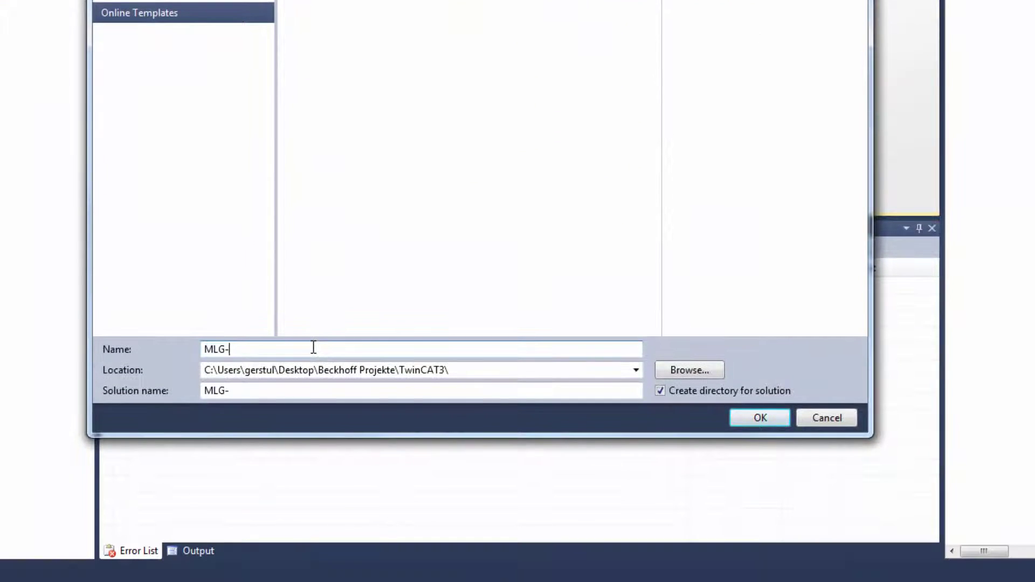
text(2 ProNet EC)
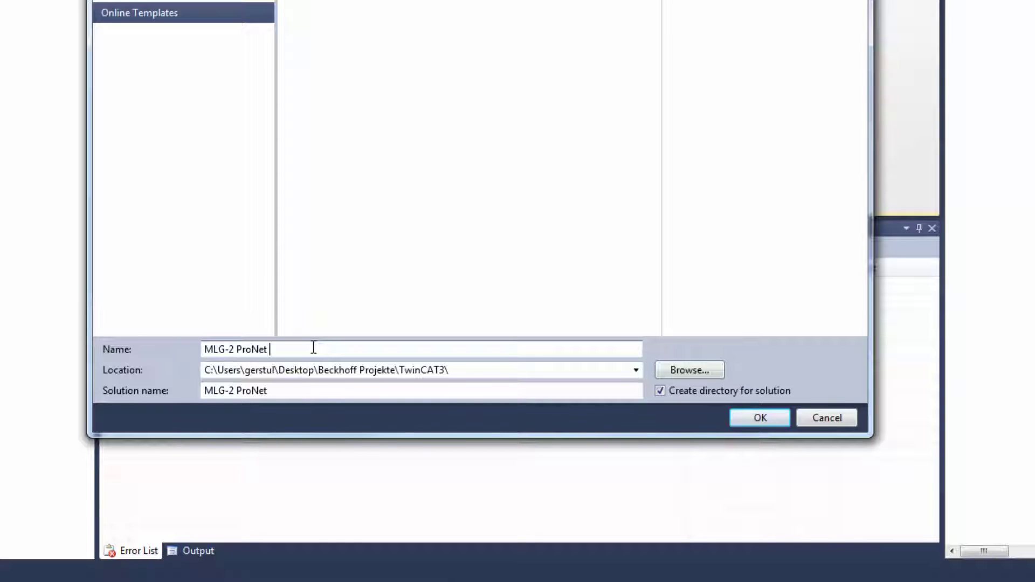
text( - VideoTut)
click(770, 413)
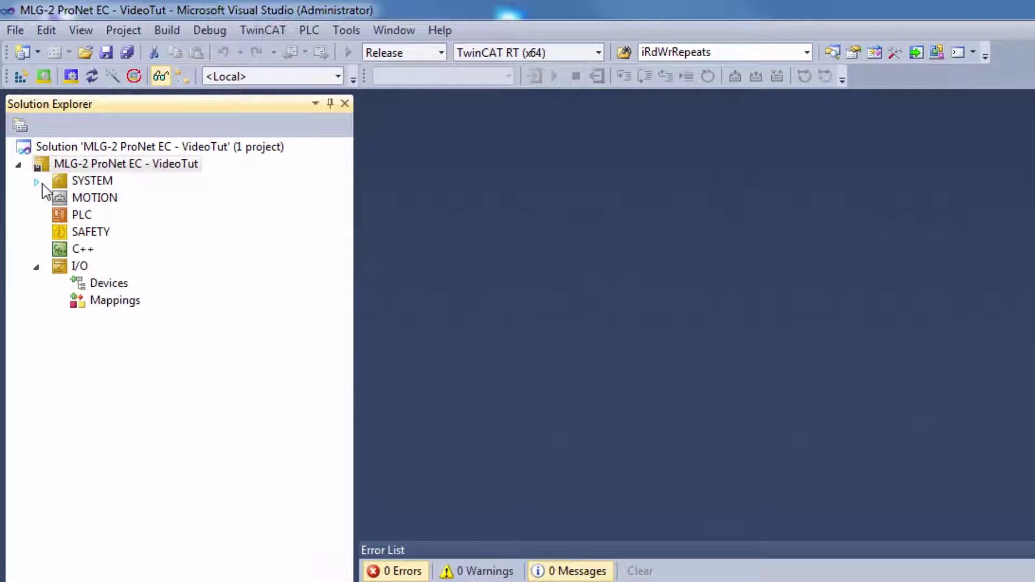
Broadcast-search the network for target controllers through the selected Ethernet adapter
double_click(80, 182)
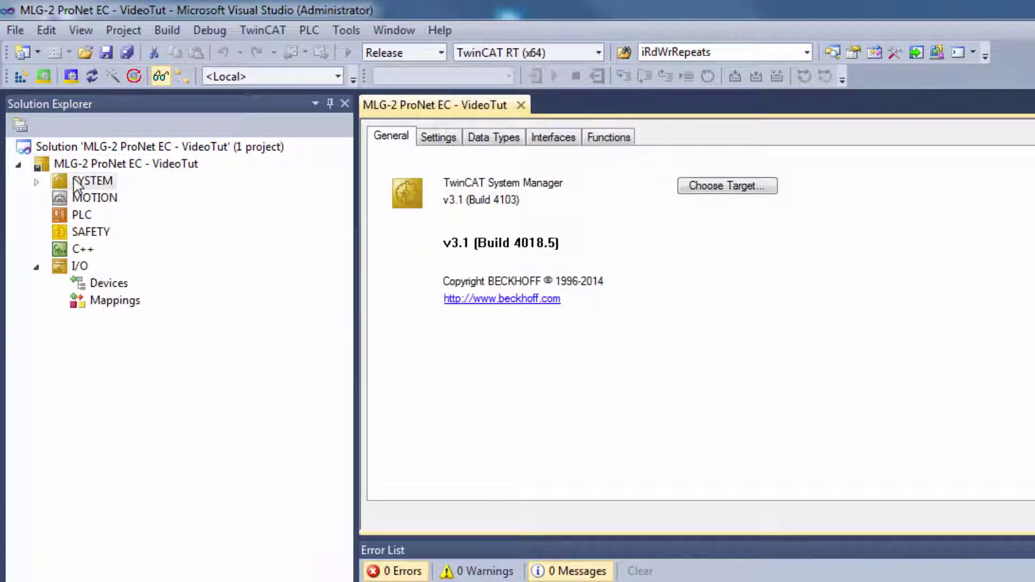
click(718, 188)
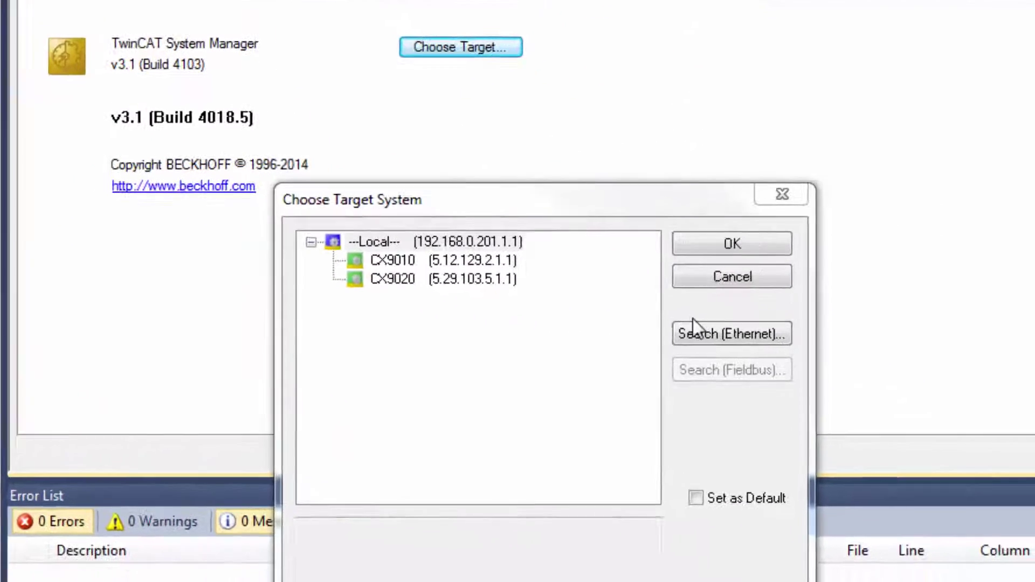
click(687, 324)
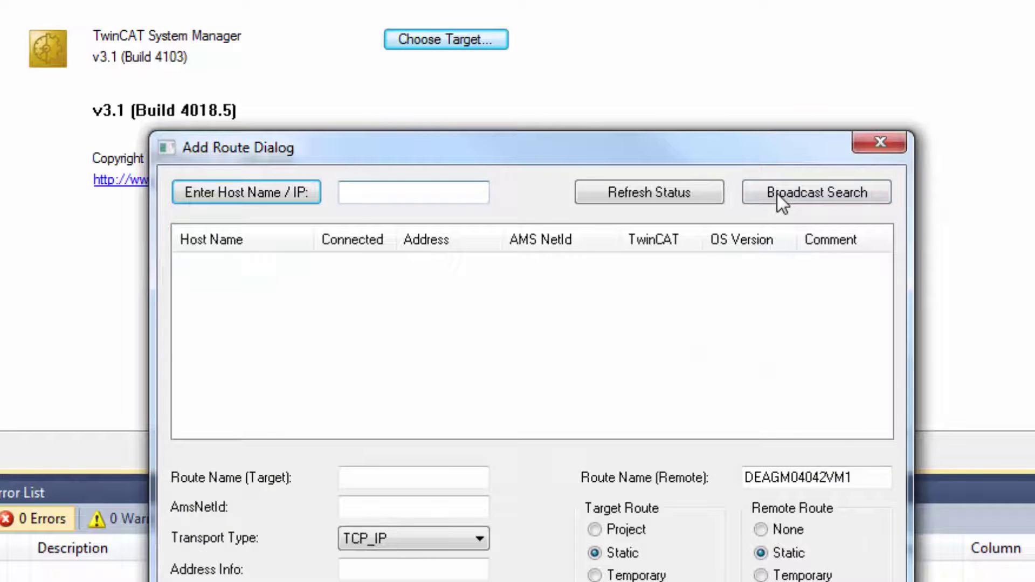
click(778, 193)
click(248, 356)
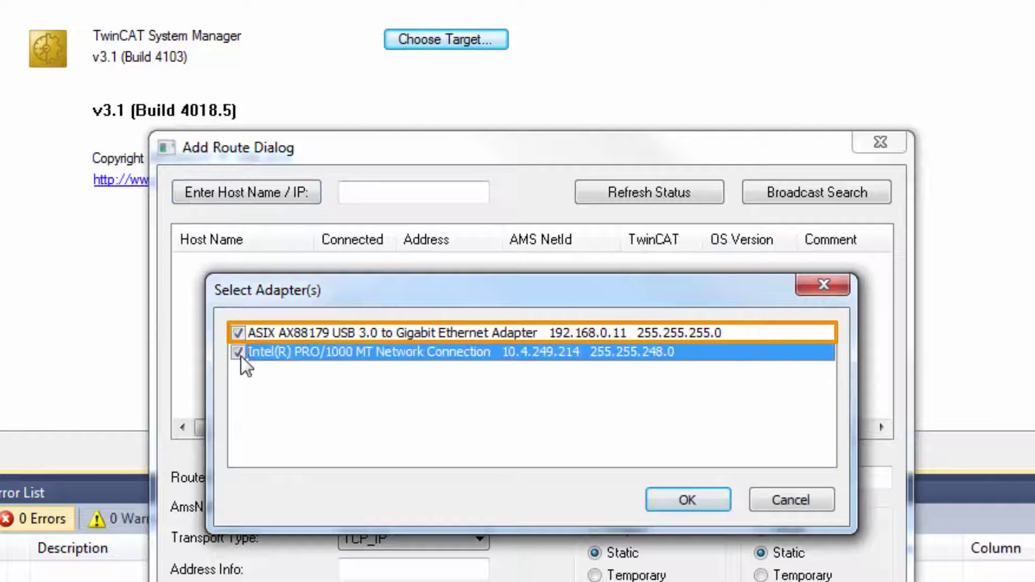
click(678, 499)
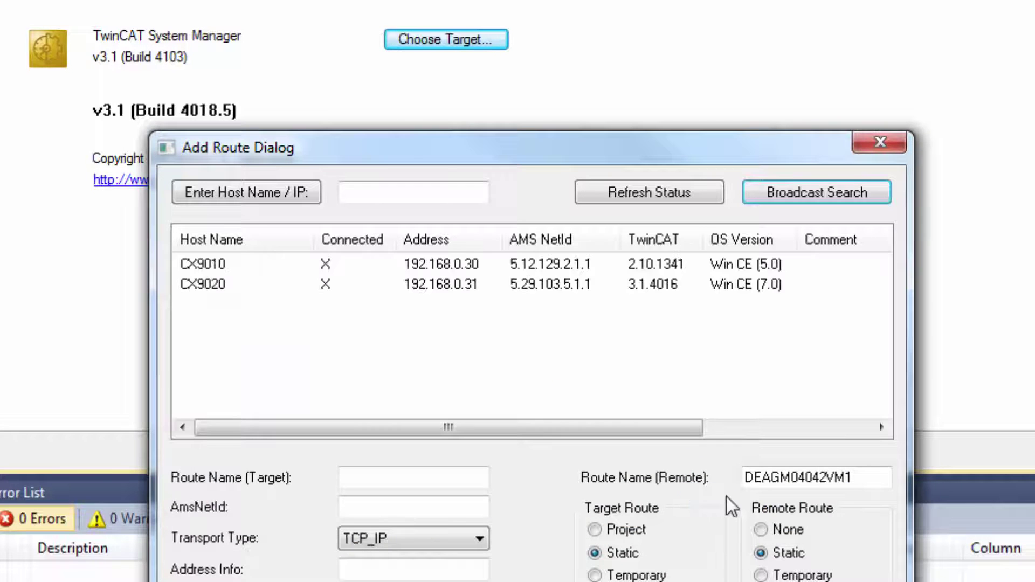
Add a route to the found CX9020 controller and log on to it
click(242, 283)
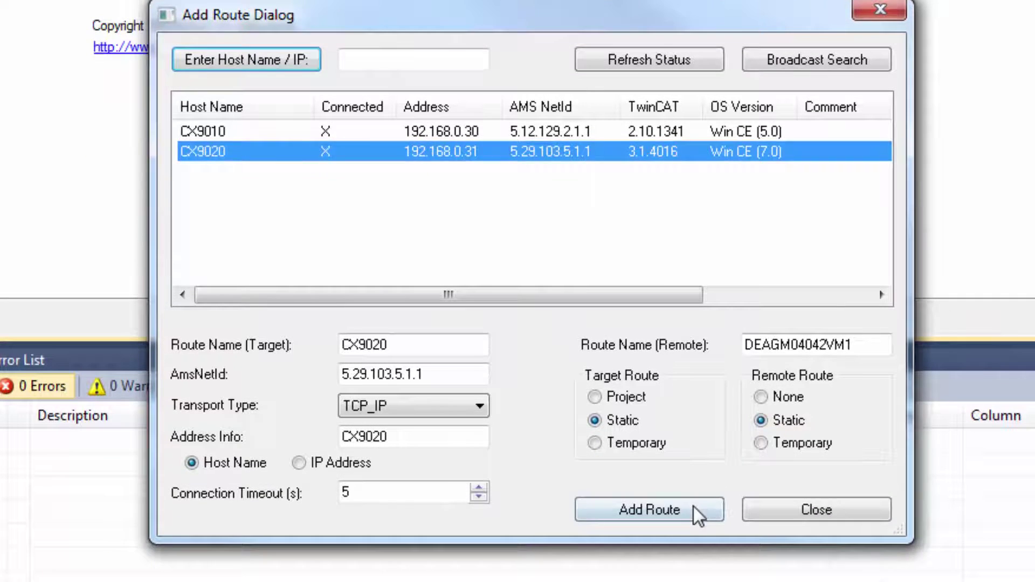
click(665, 505)
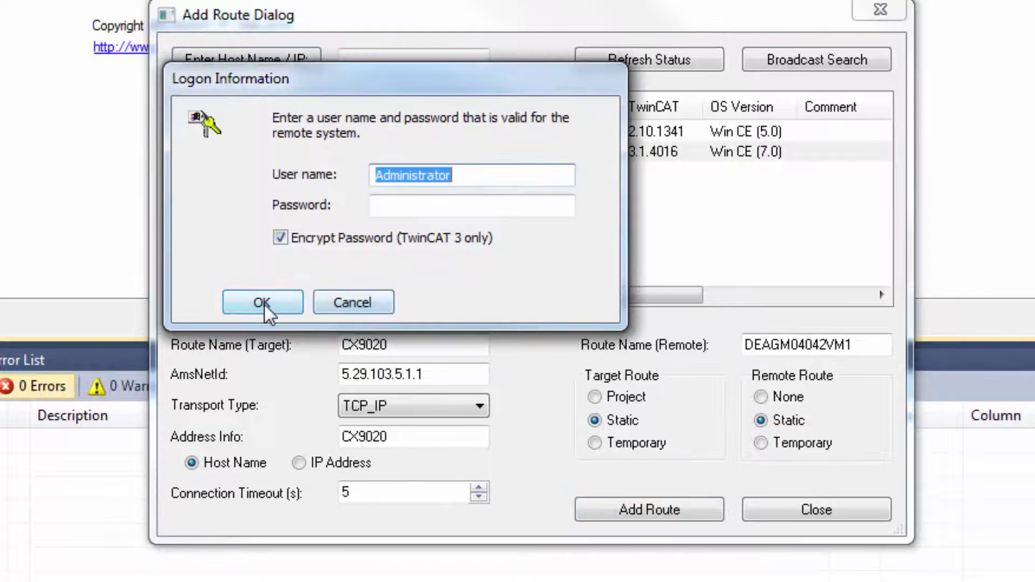
click(264, 302)
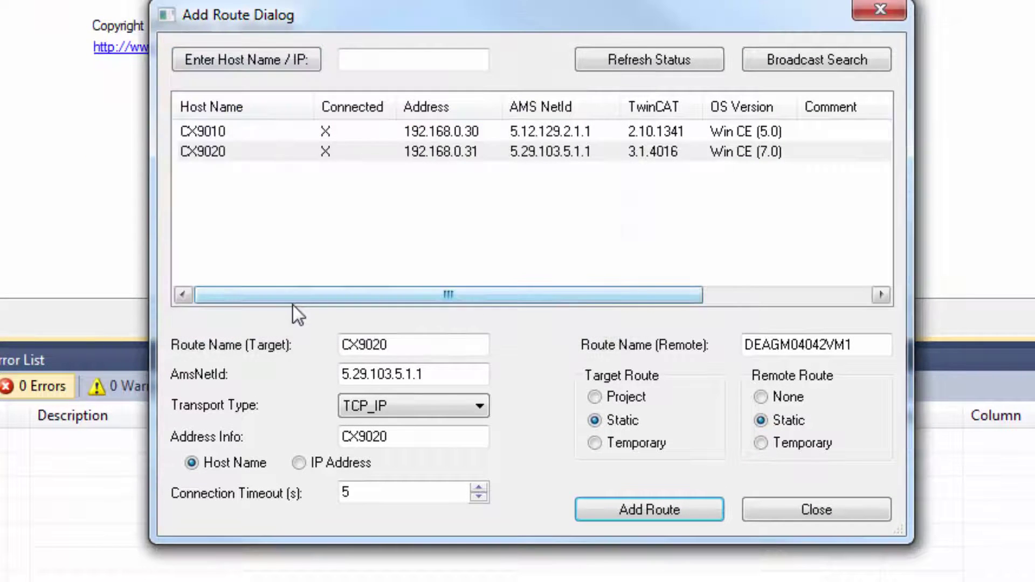
click(805, 514)
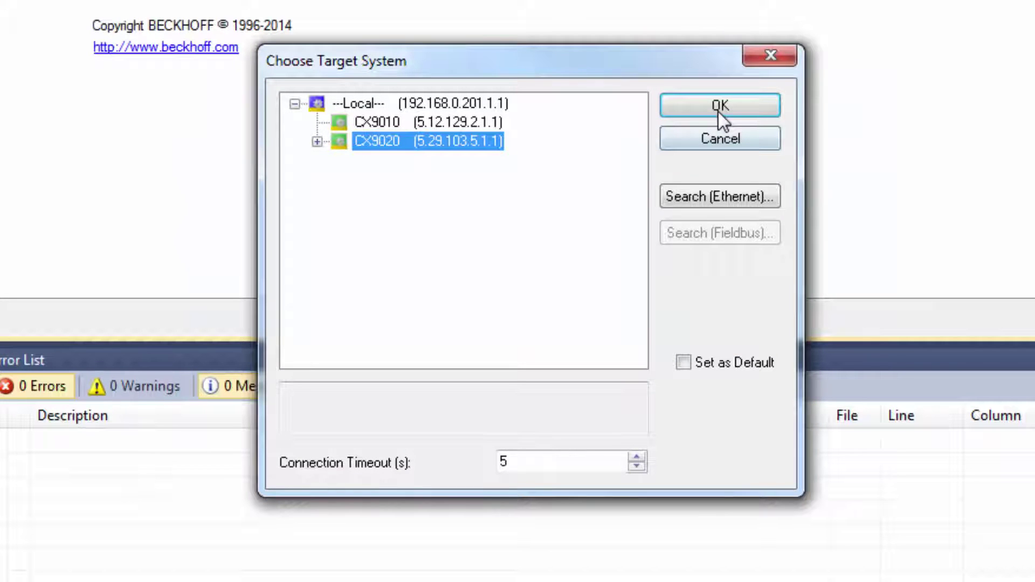
Target the CX9020, switch to the TwinCAT CE7 (ARMV7) platform and restart in Config Mode
click(720, 107)
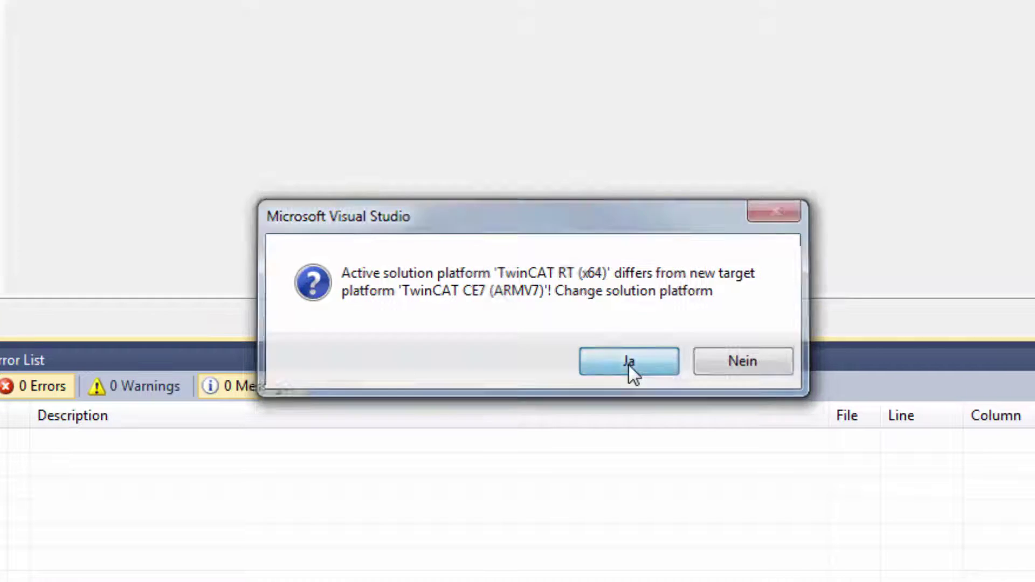
click(629, 364)
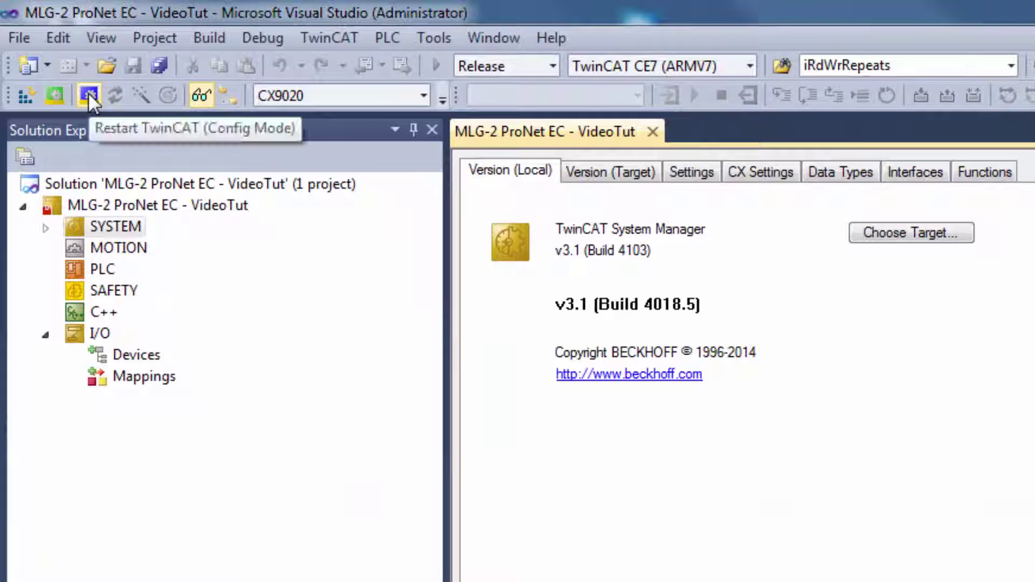
click(89, 94)
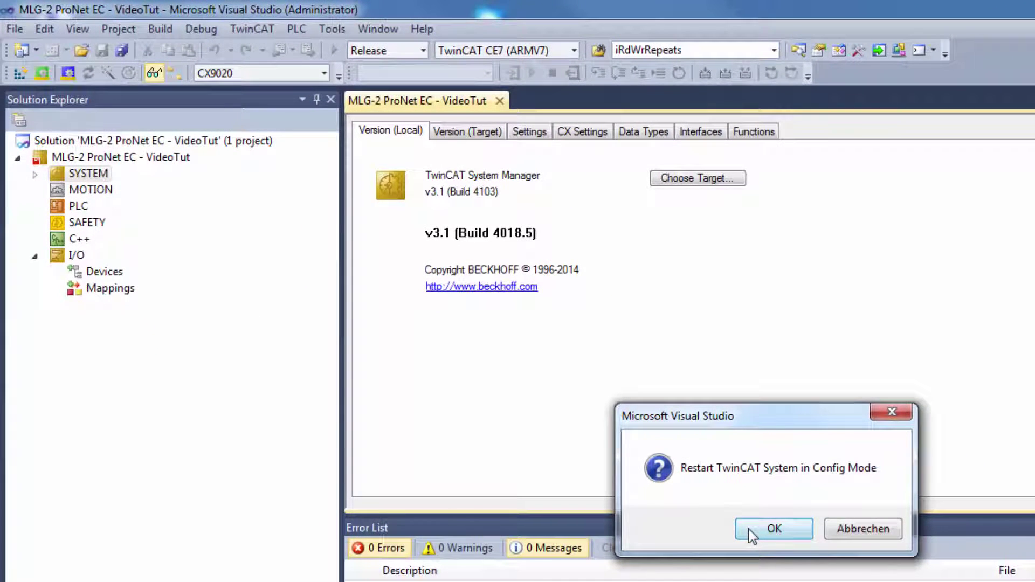
click(751, 534)
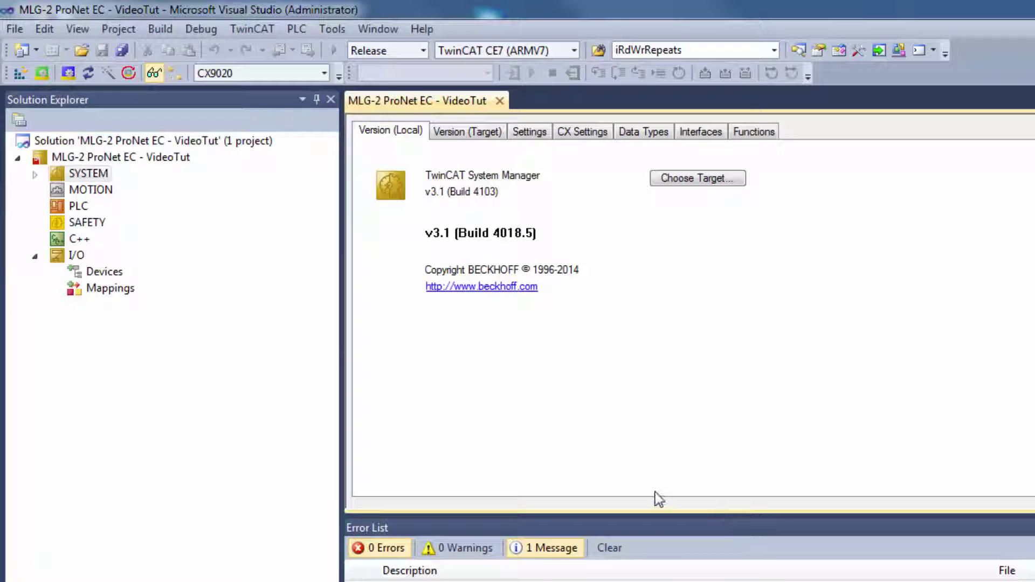
Scan the controller's I/O devices, importing Device 1 (EtherCAT) and excluding Device 3 (NOV-DP-RAM)
click(110, 272)
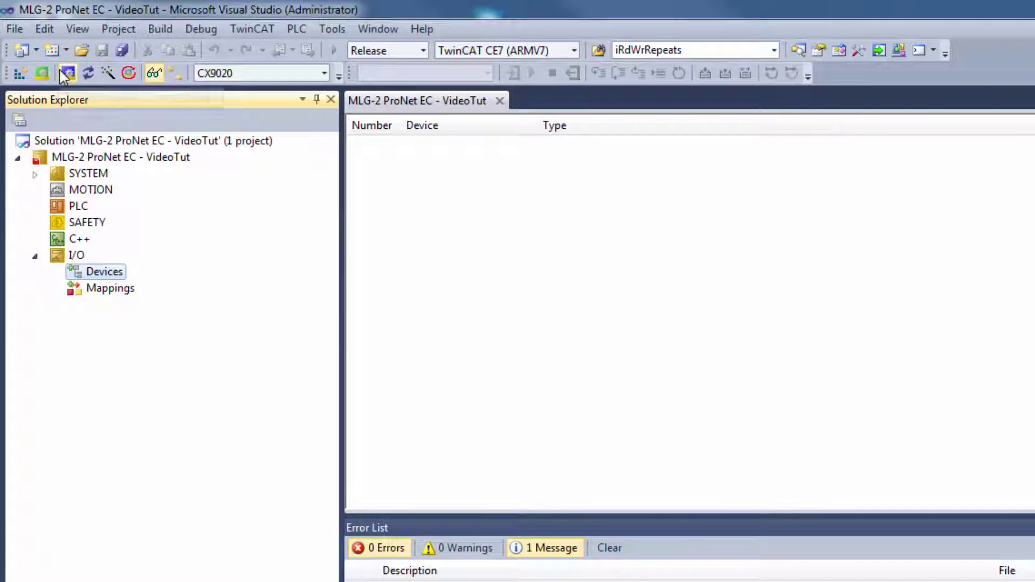
click(110, 74)
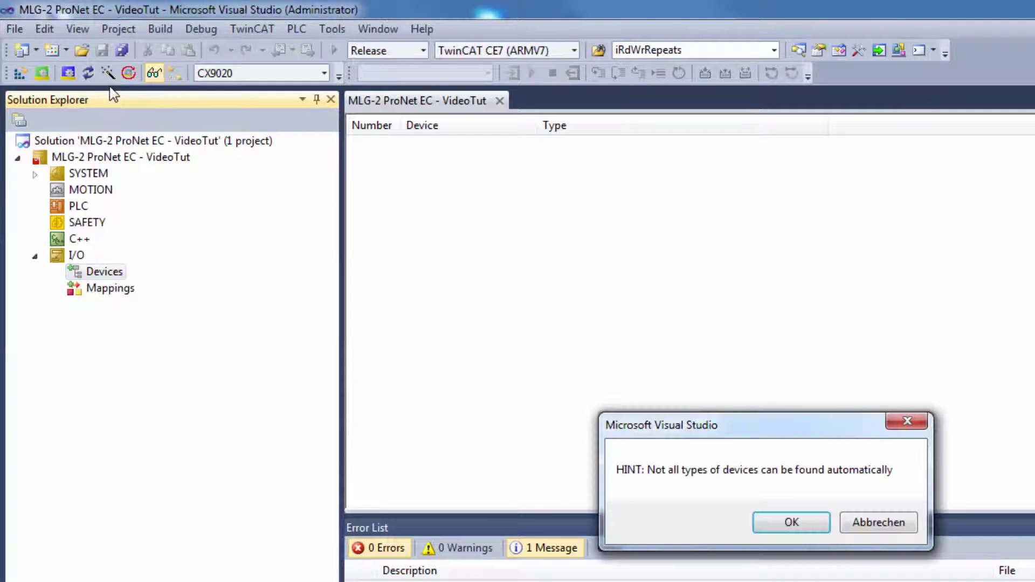
click(792, 523)
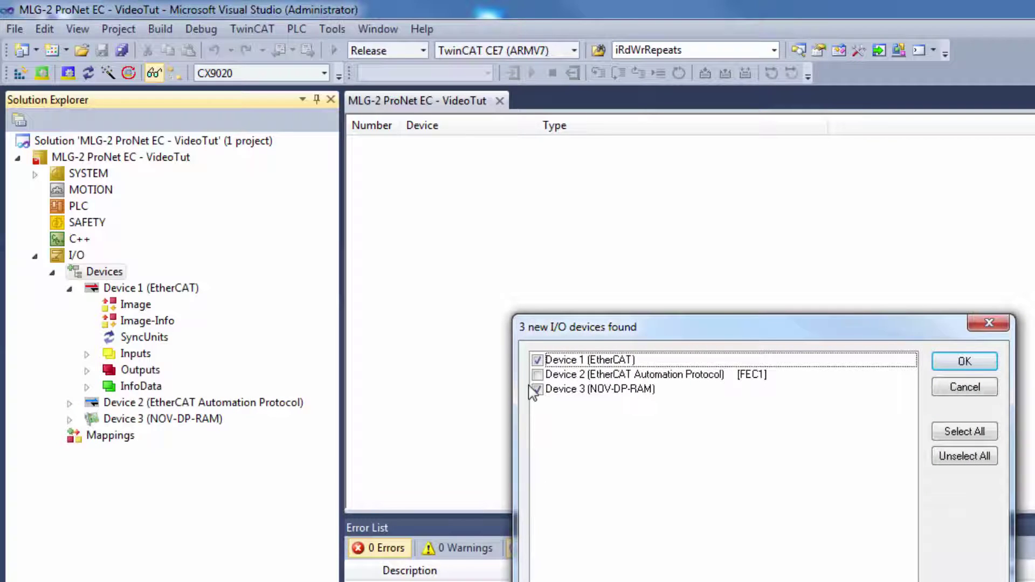
click(537, 389)
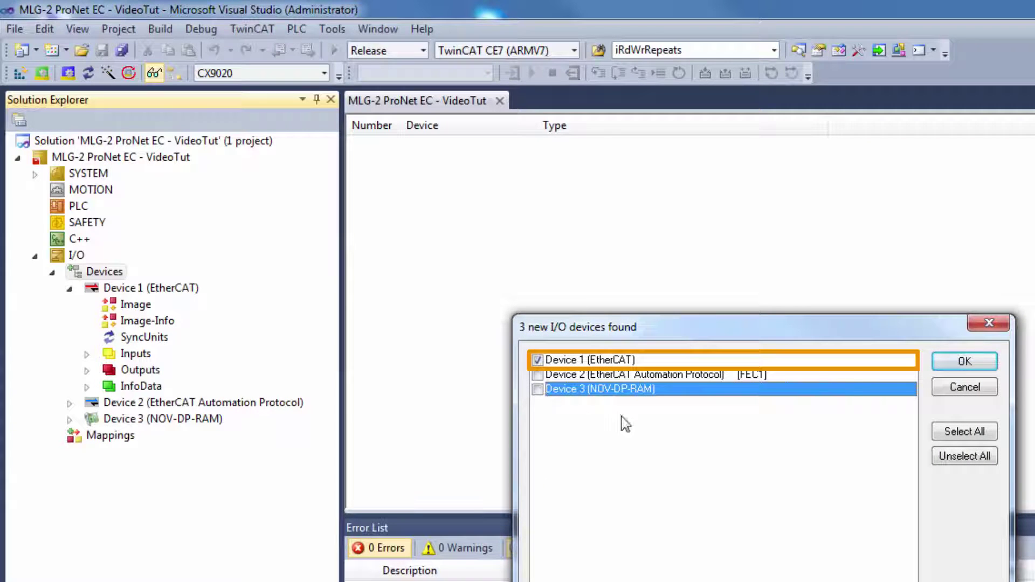
click(981, 362)
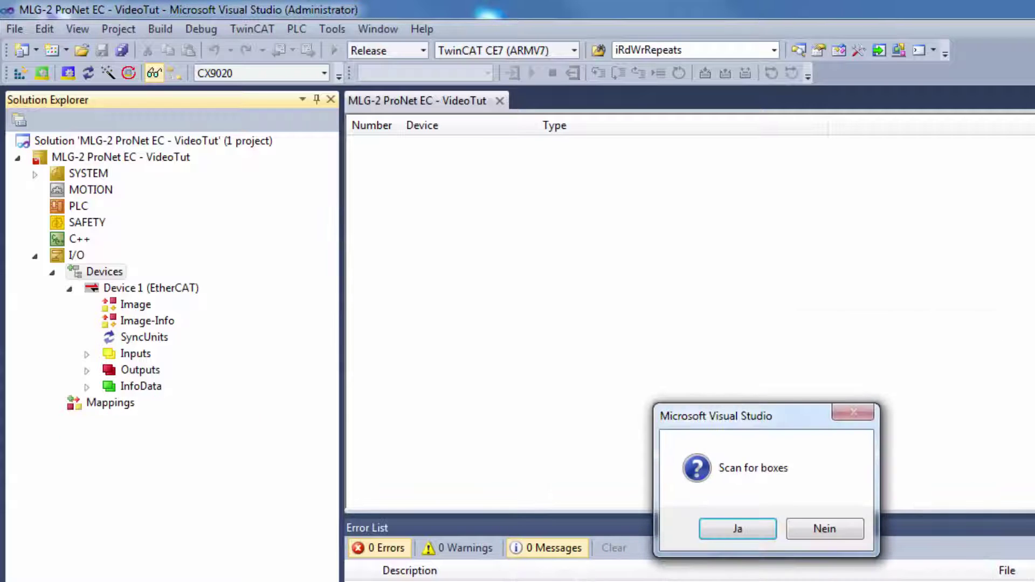
Scan for EtherCAT boxes using the MLG-2 Pro online description, skip the CANopen master, activate free run
click(727, 533)
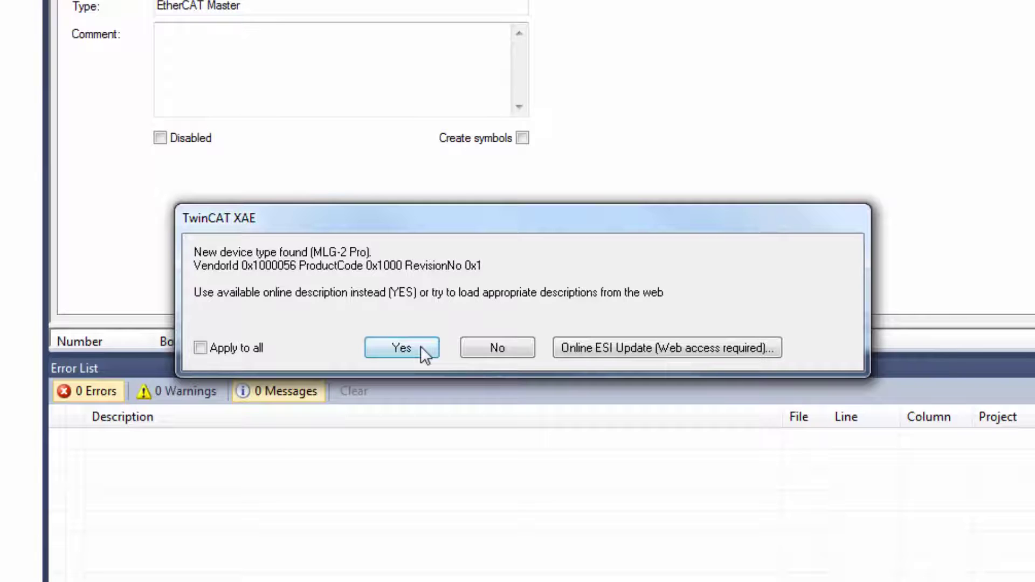
click(421, 346)
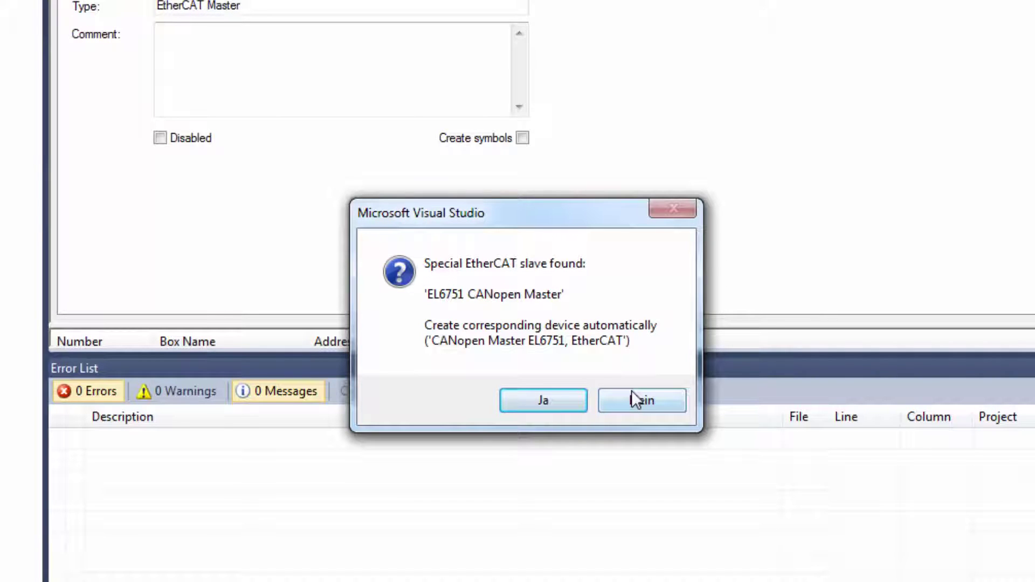
click(632, 391)
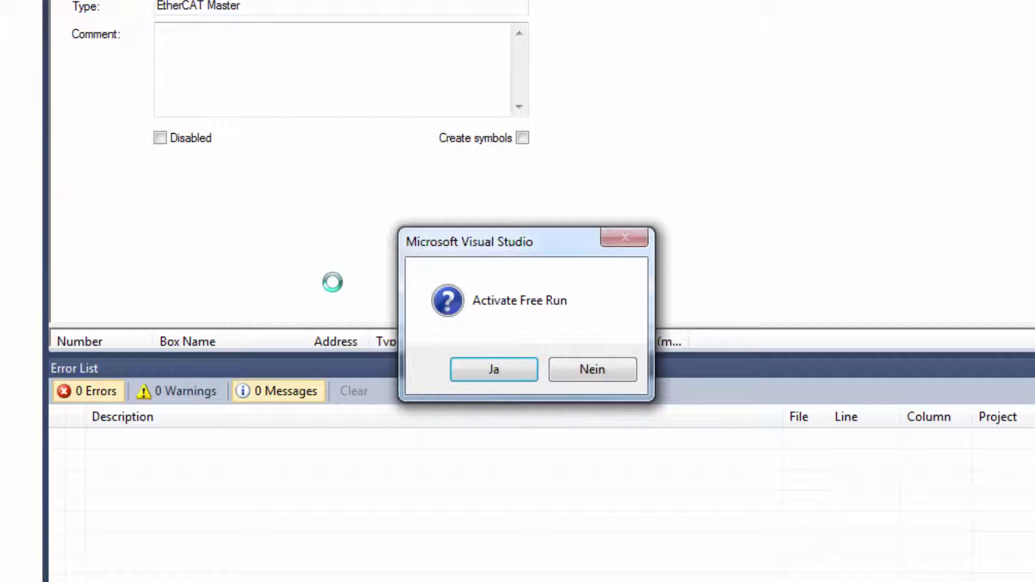
click(472, 366)
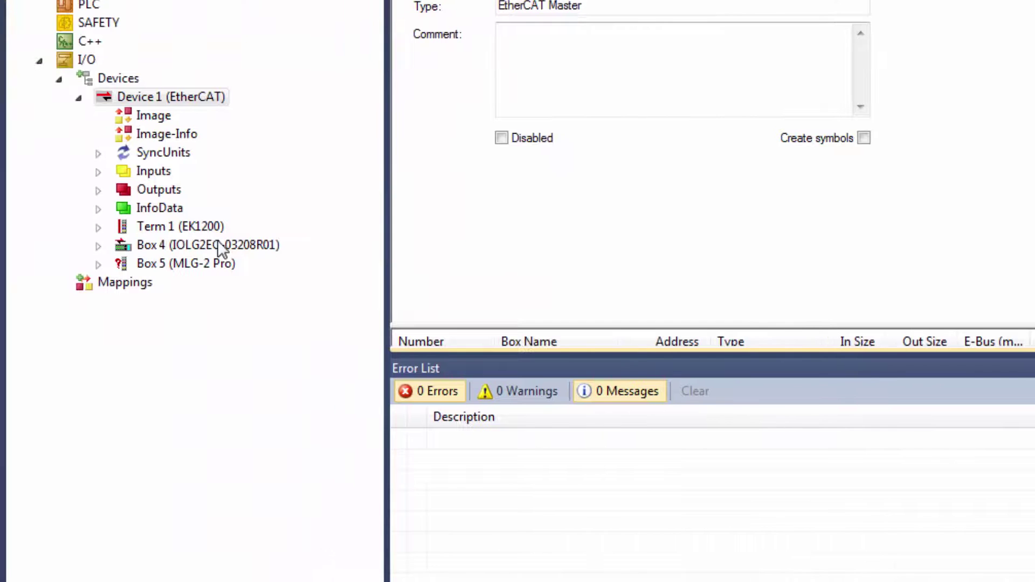
Inspect Box 4, then select and expand Box 5 (MLG-2 Pro) to show its Process Data
click(219, 245)
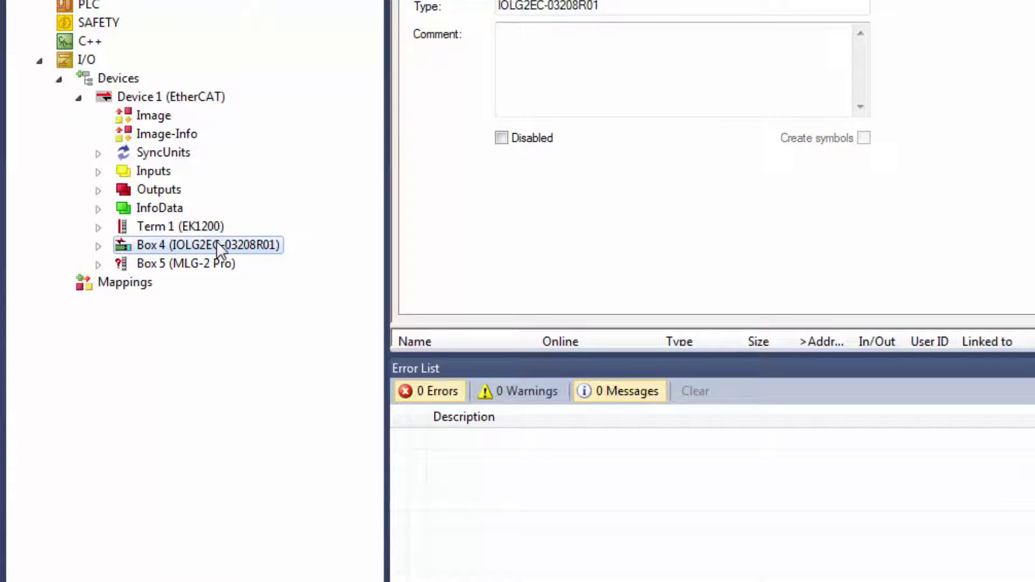
click(190, 264)
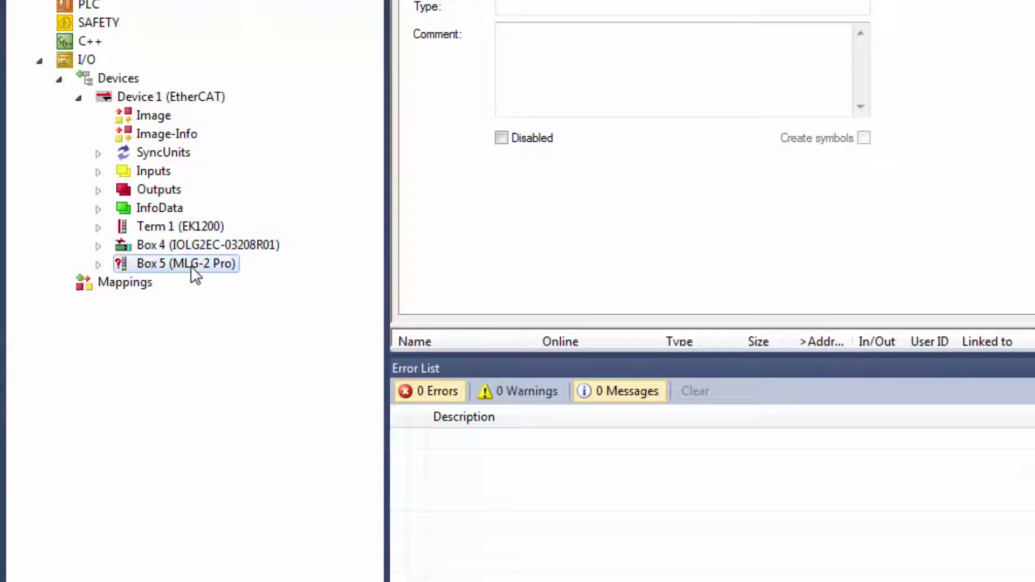
click(99, 265)
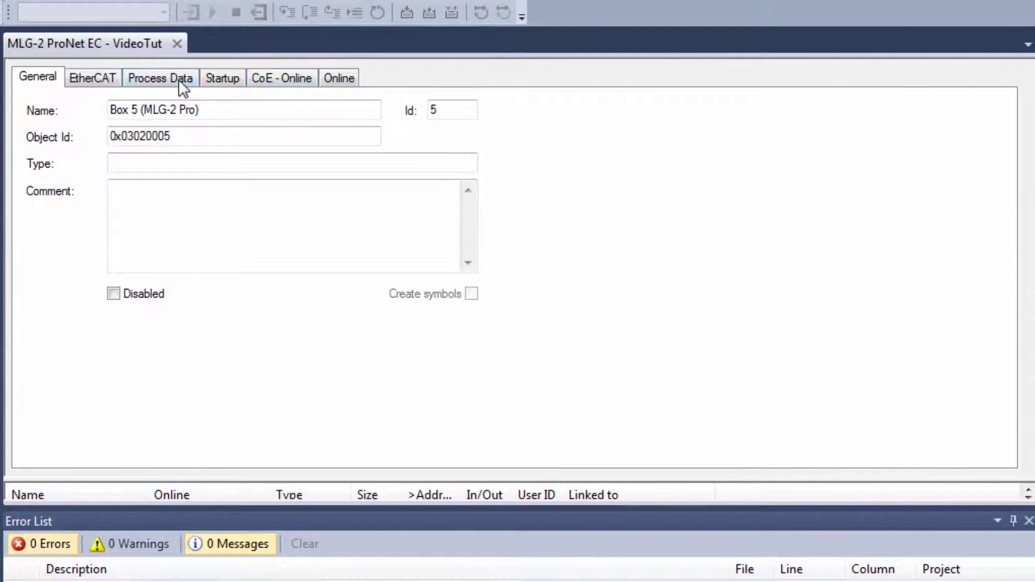
click(182, 84)
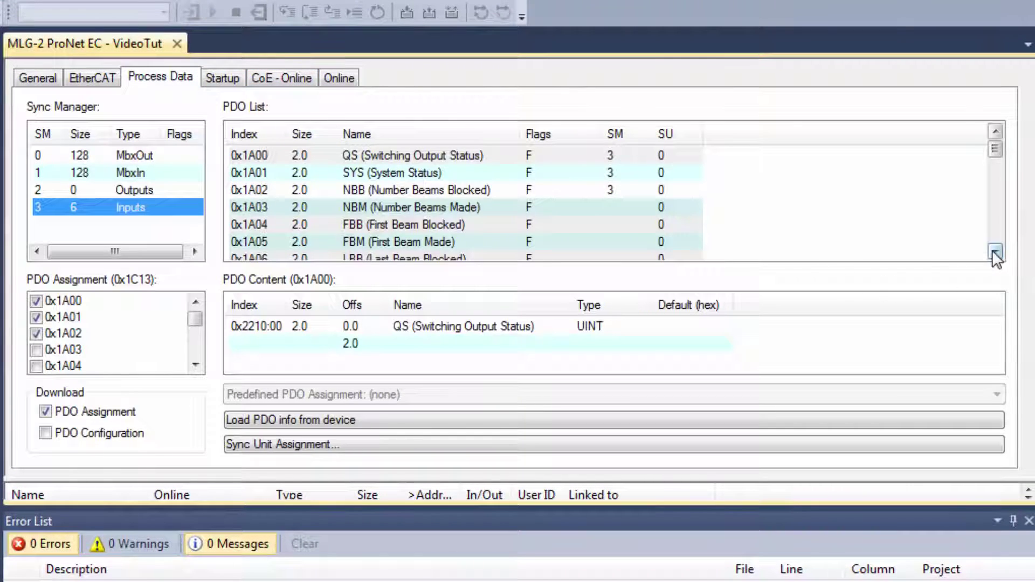
Unassign PDO 0x1A10, leaving 0x1A00 (QS), 0x1A01 (SYS) and 0x1A02 (NBB) assigned
drag(996, 251, 995, 251)
drag(998, 202, 994, 144)
drag(198, 316, 204, 352)
drag(199, 301, 199, 300)
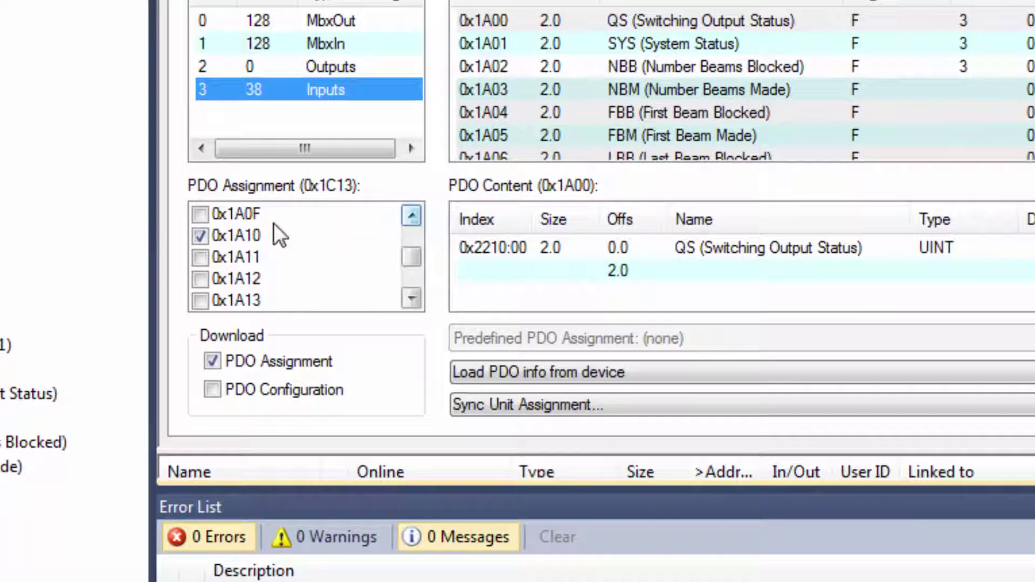
click(201, 236)
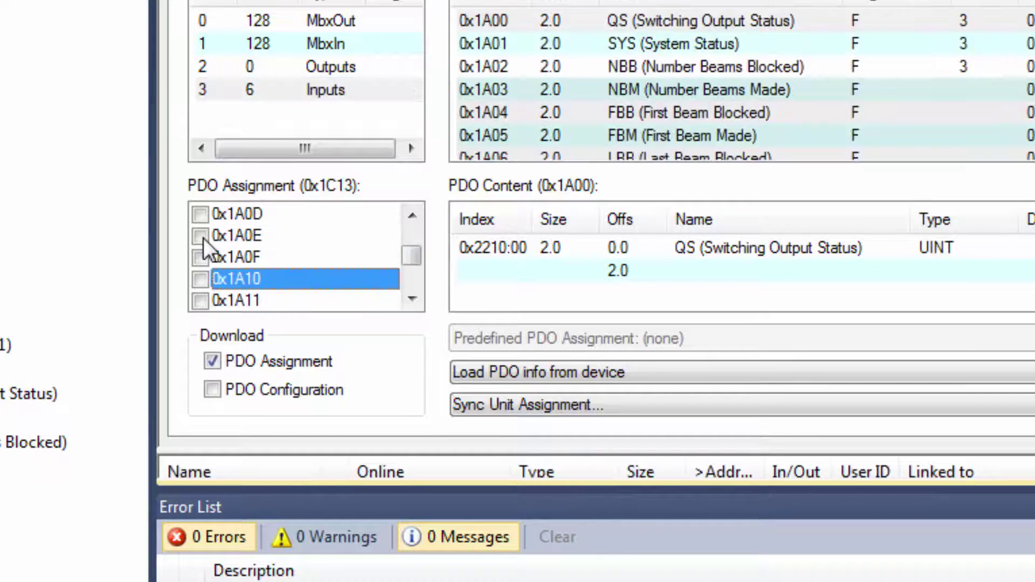
drag(420, 248, 423, 221)
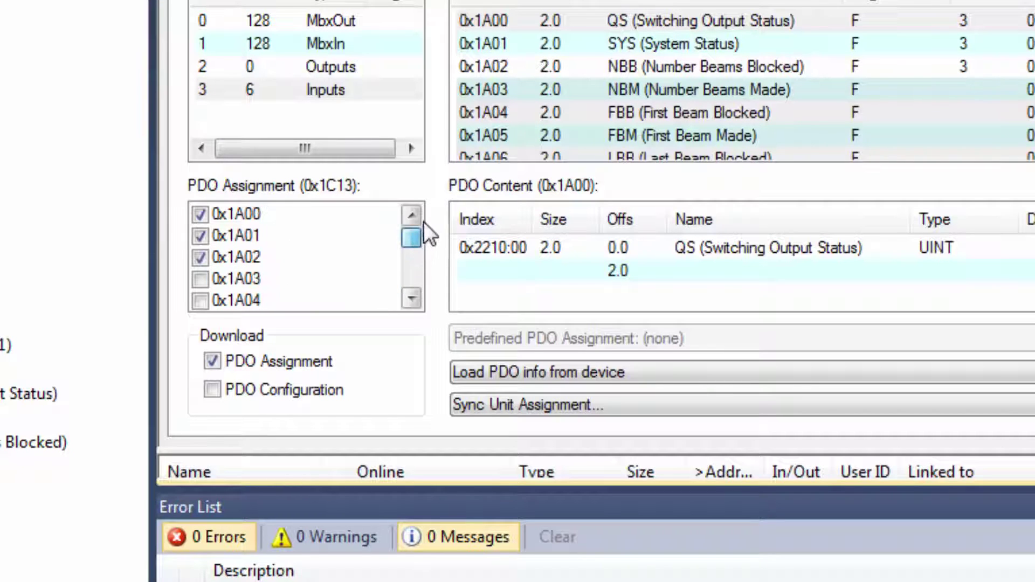
click(205, 264)
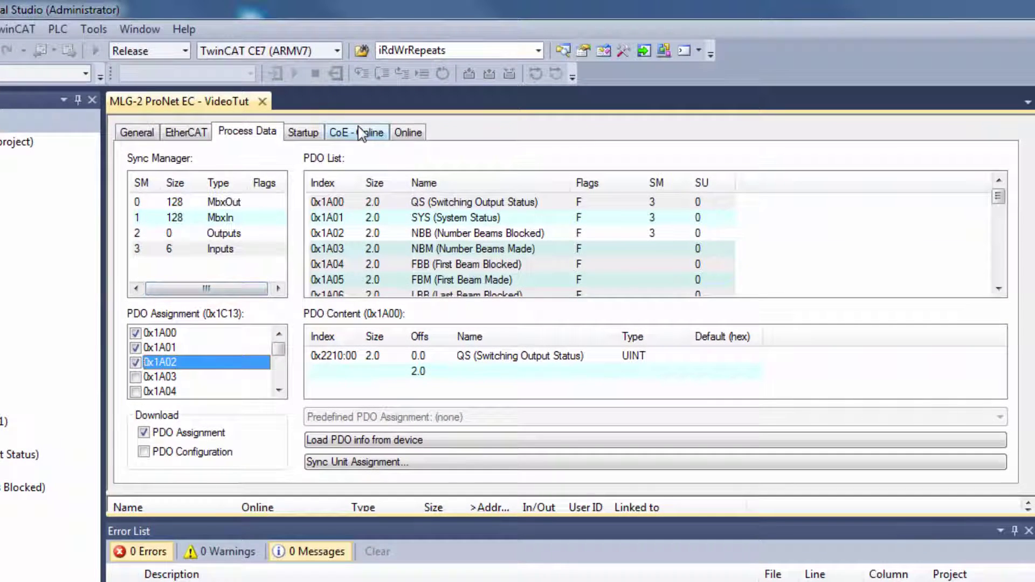
In CoE - Online, set object 2260 Device Mode to 1 (transparent)
click(370, 133)
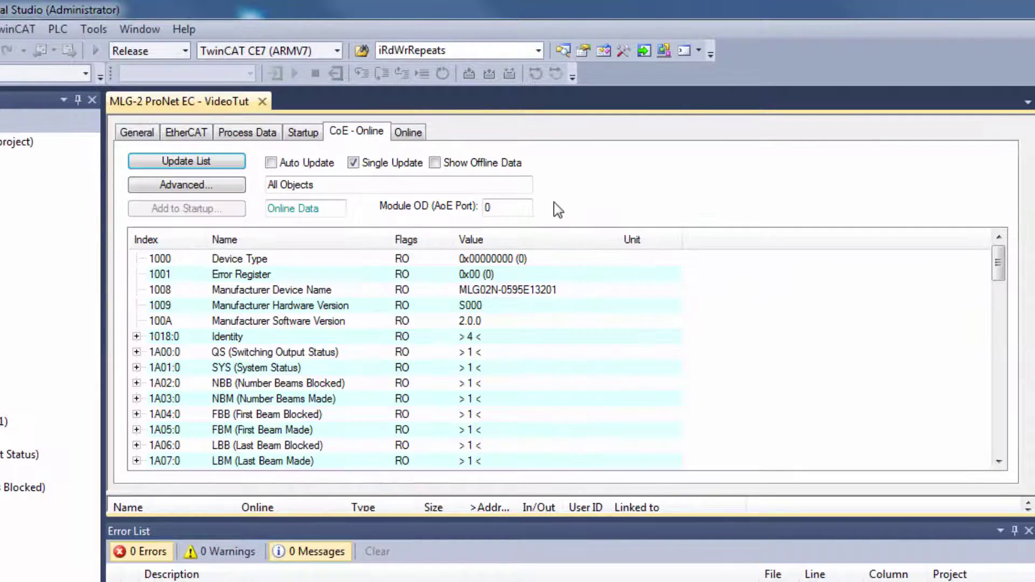
drag(1001, 260, 1009, 392)
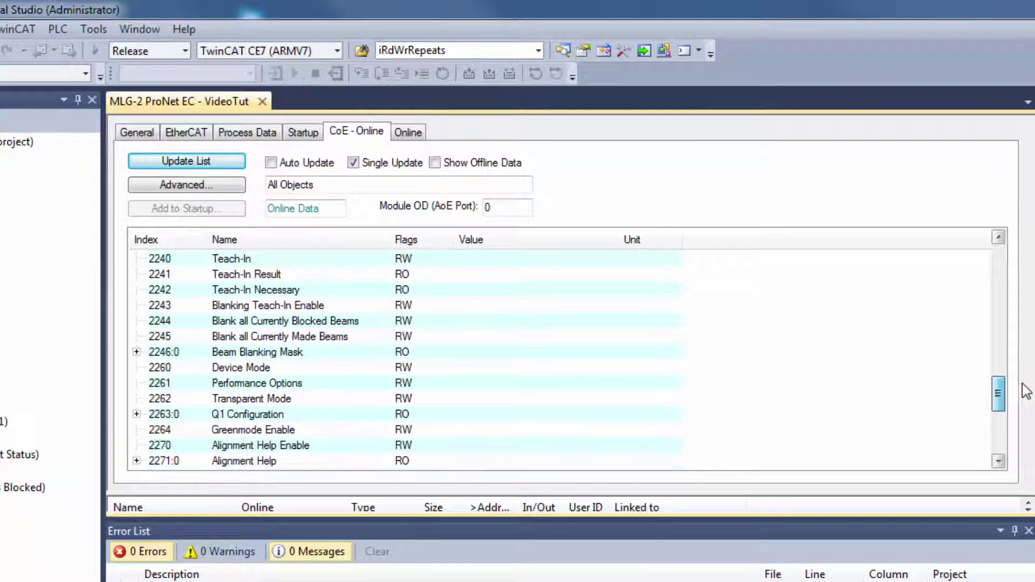
click(278, 370)
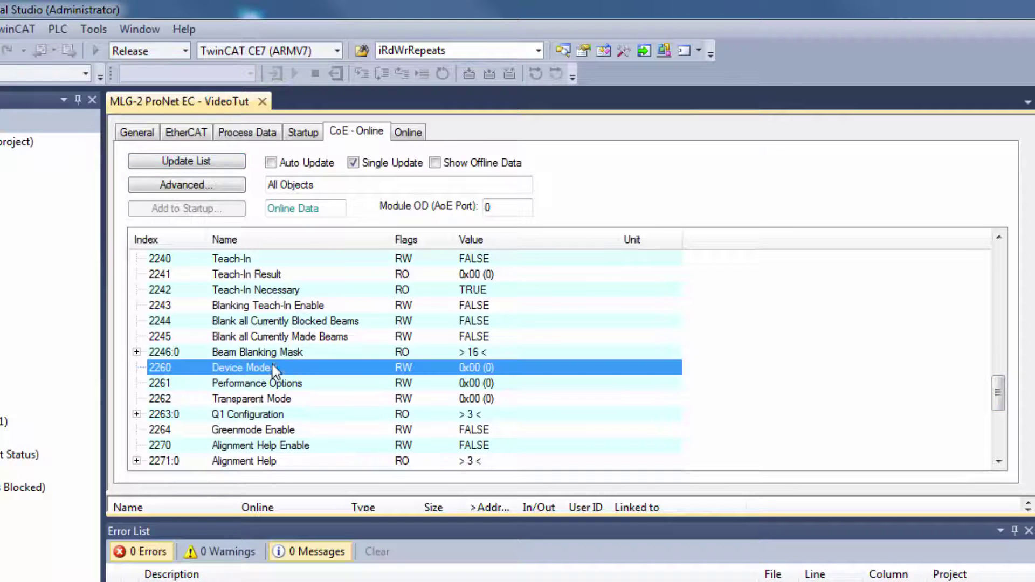
double_click(351, 372)
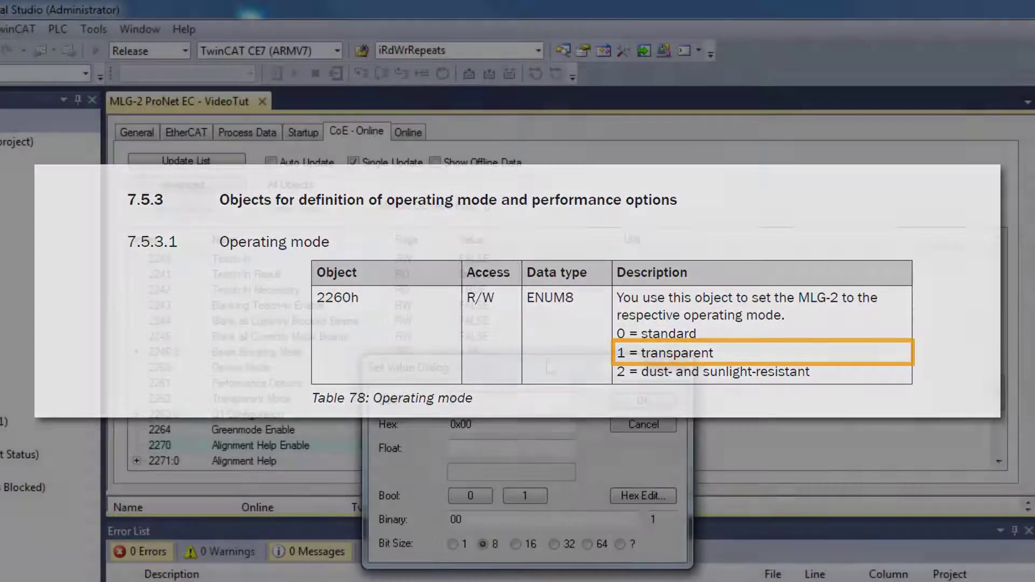
text(1)
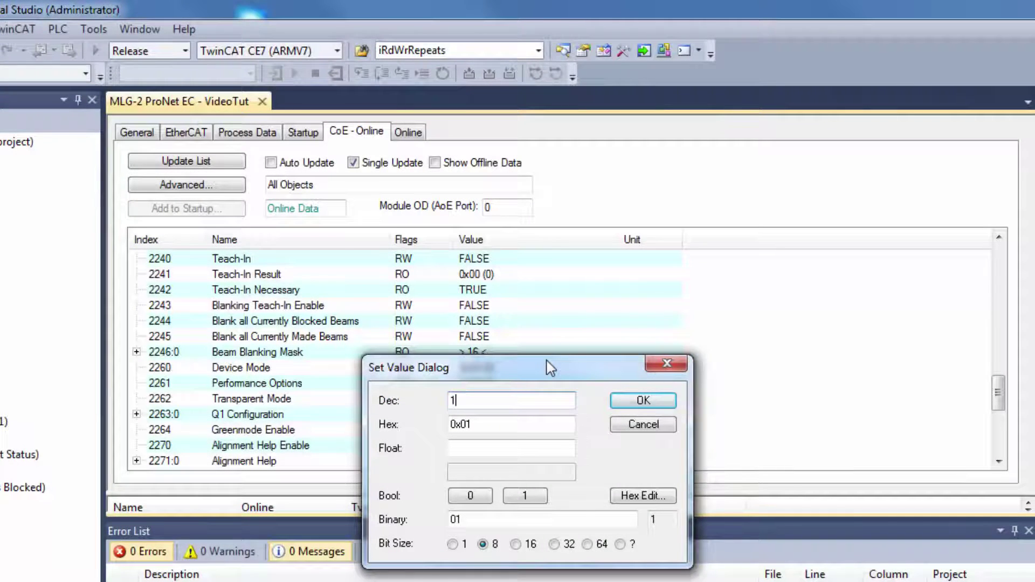
click(643, 400)
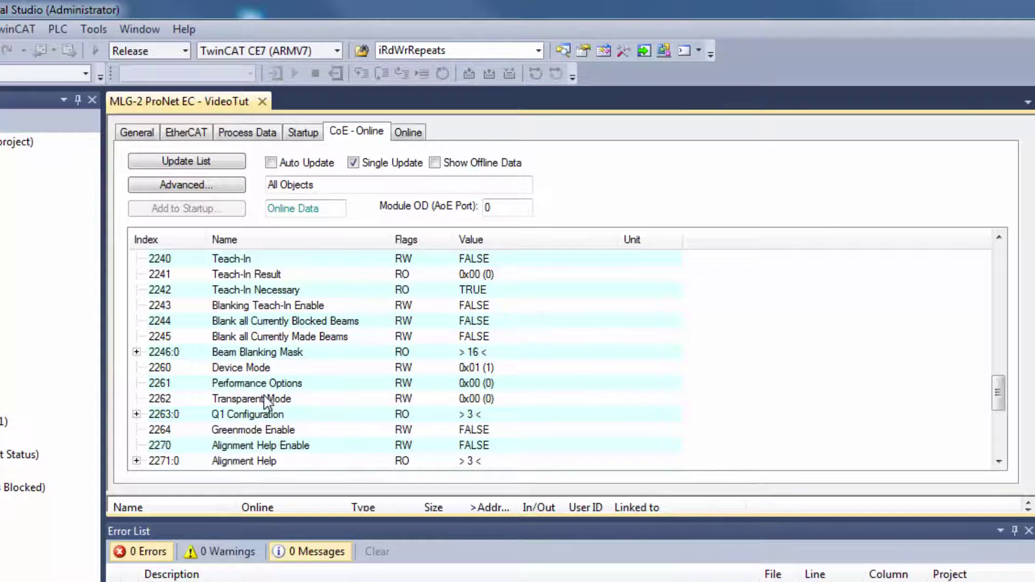
Set object 2262 Transparent Mode to 2
double_click(284, 398)
text(2)
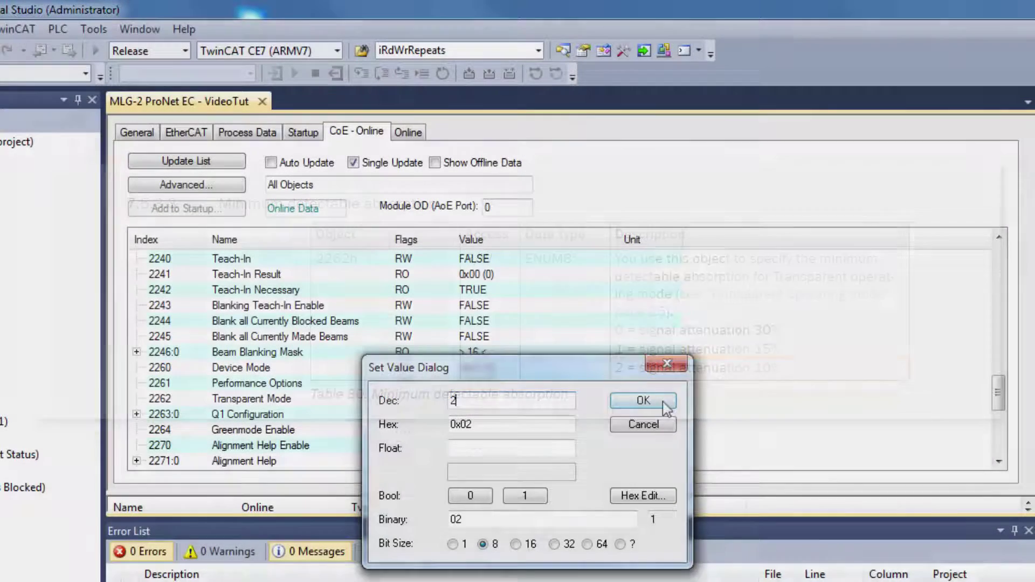
click(660, 336)
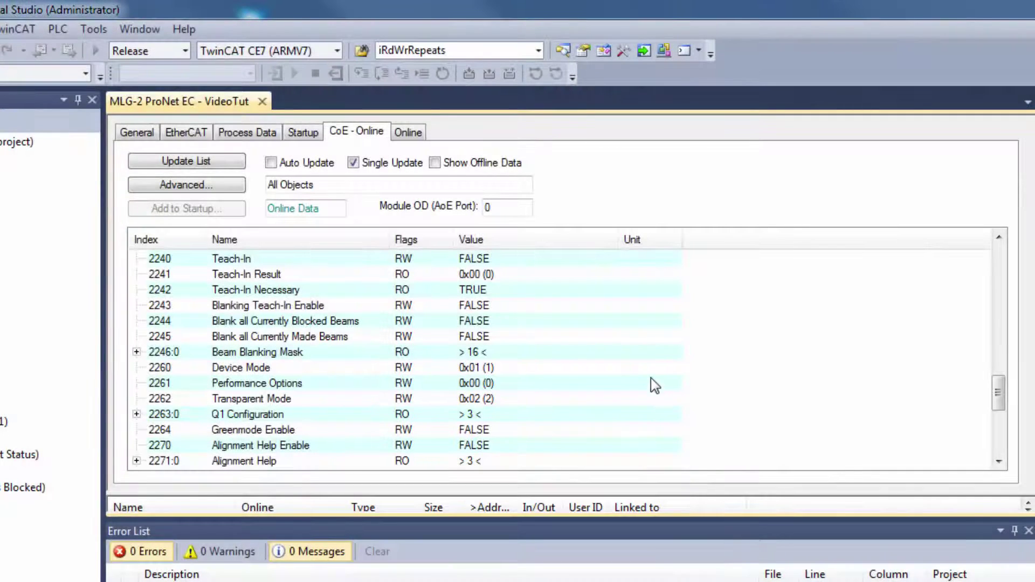
Set object 2240 Teach-In to 1 to start the teach-in
click(222, 163)
click(230, 292)
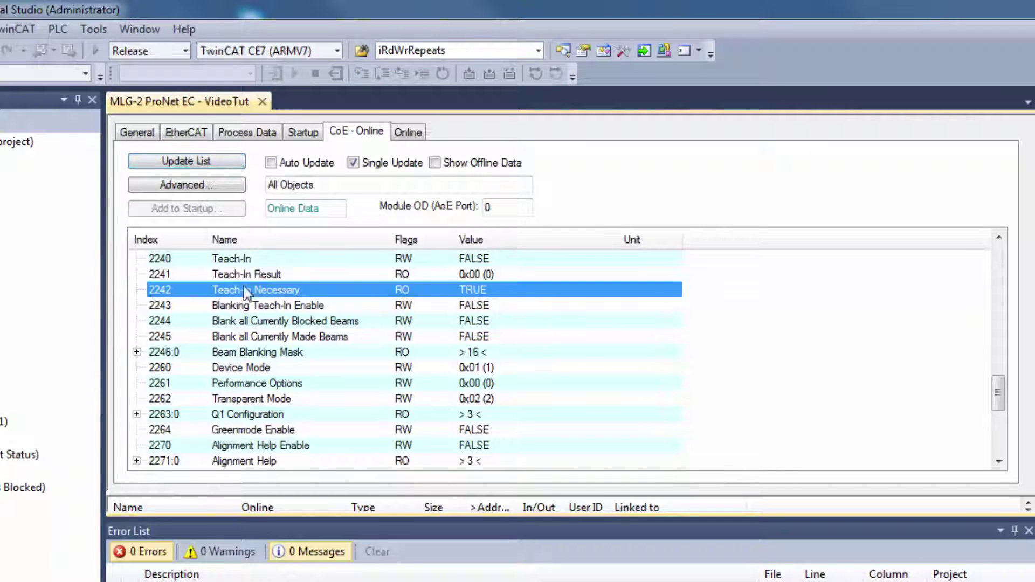
double_click(279, 259)
text(1)
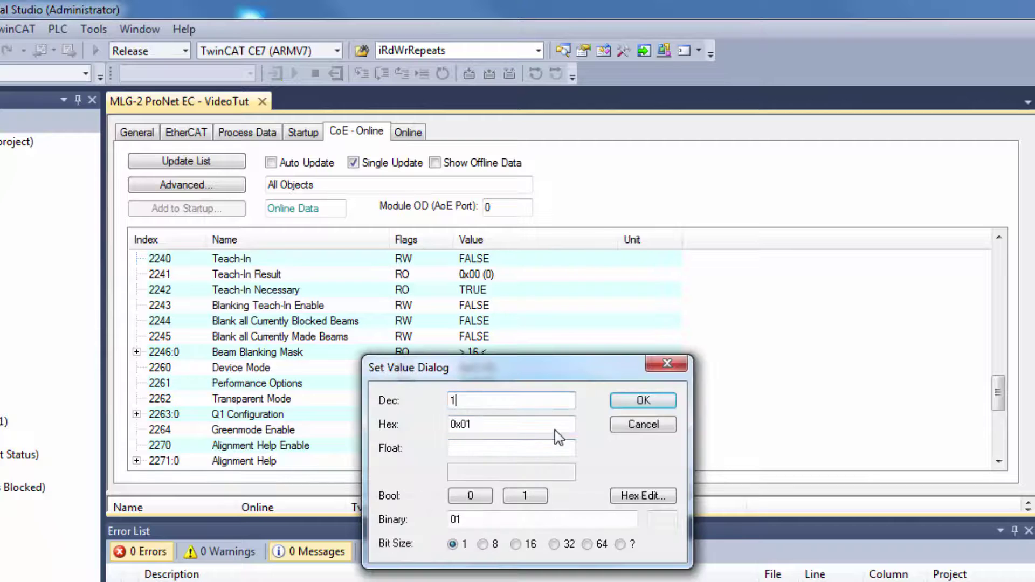
click(643, 400)
Refresh the list to confirm 2242 Teach-In Necessary reads FALSE, then edit 2240 again
click(202, 161)
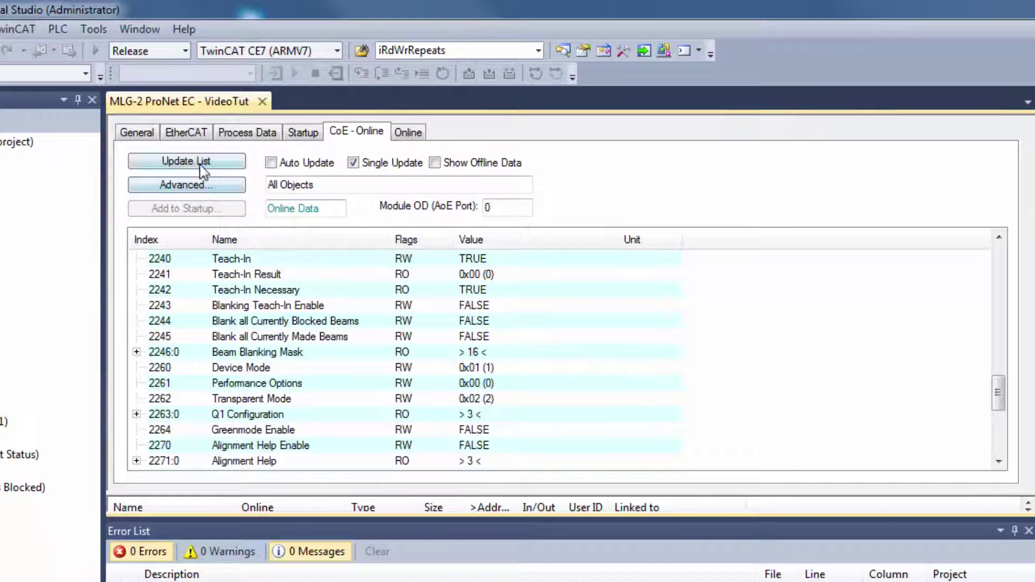
click(325, 295)
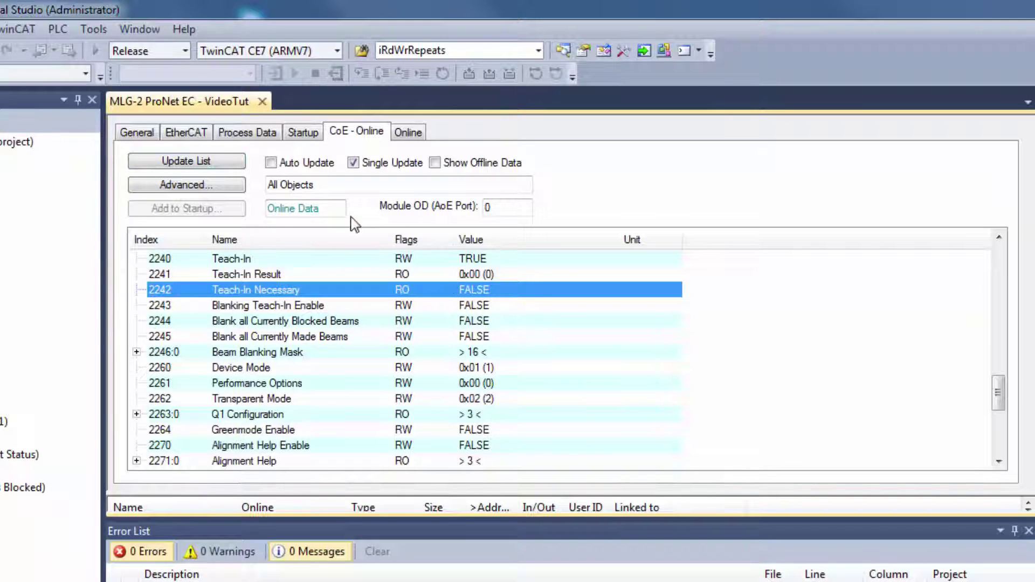
double_click(268, 259)
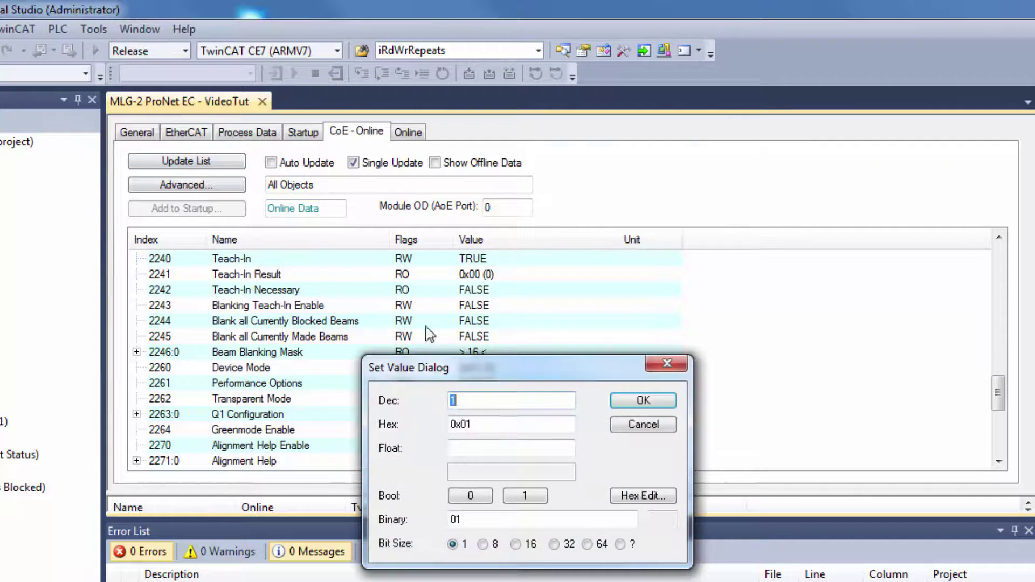
Reset Teach-In 2240 to 0, then add a Standard PLC Project named ProgMLG-2 under PLC
text(0)
click(655, 400)
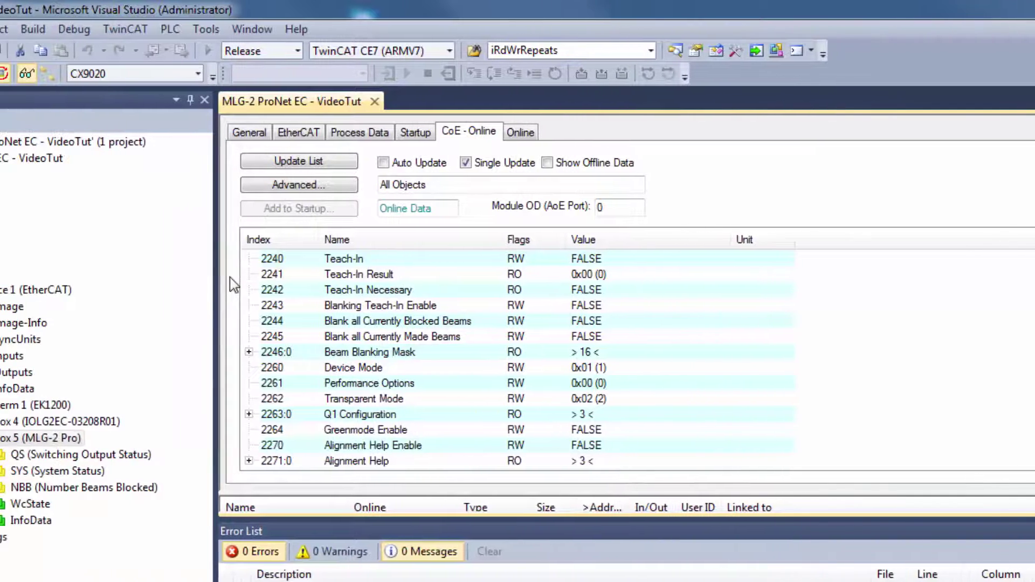
click(80, 208)
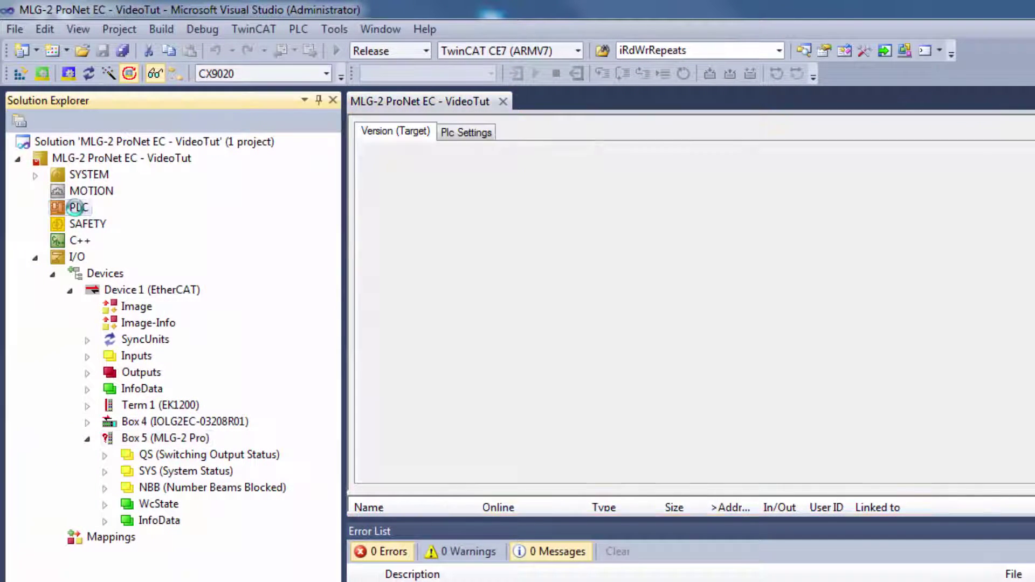
right_click(77, 207)
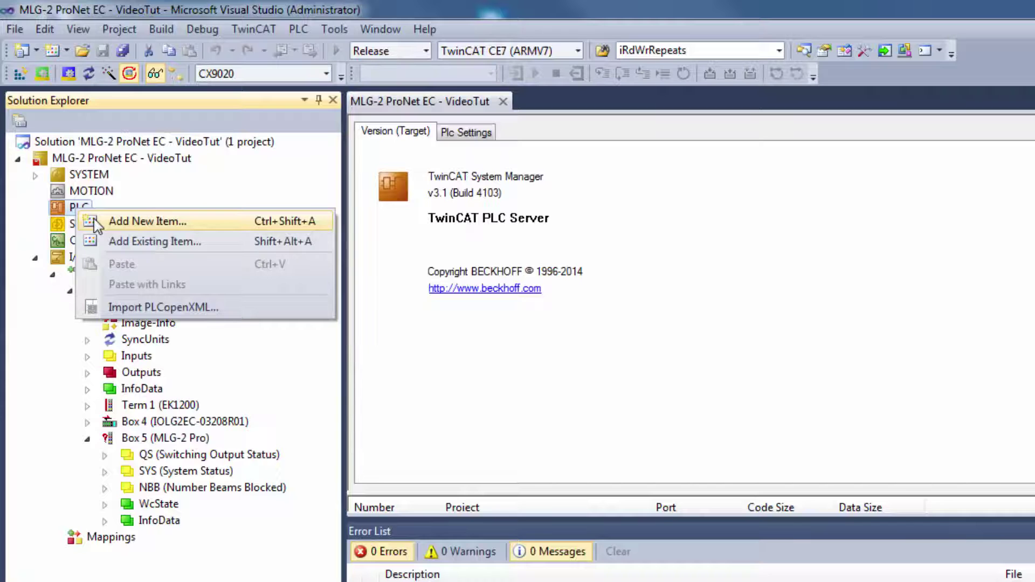
click(95, 221)
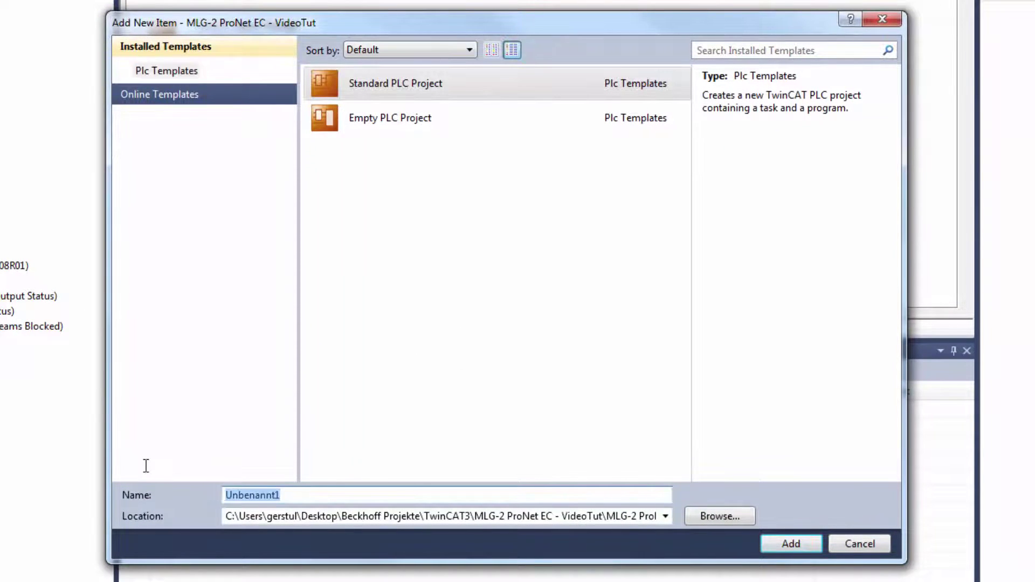
text(ProgMLG-2)
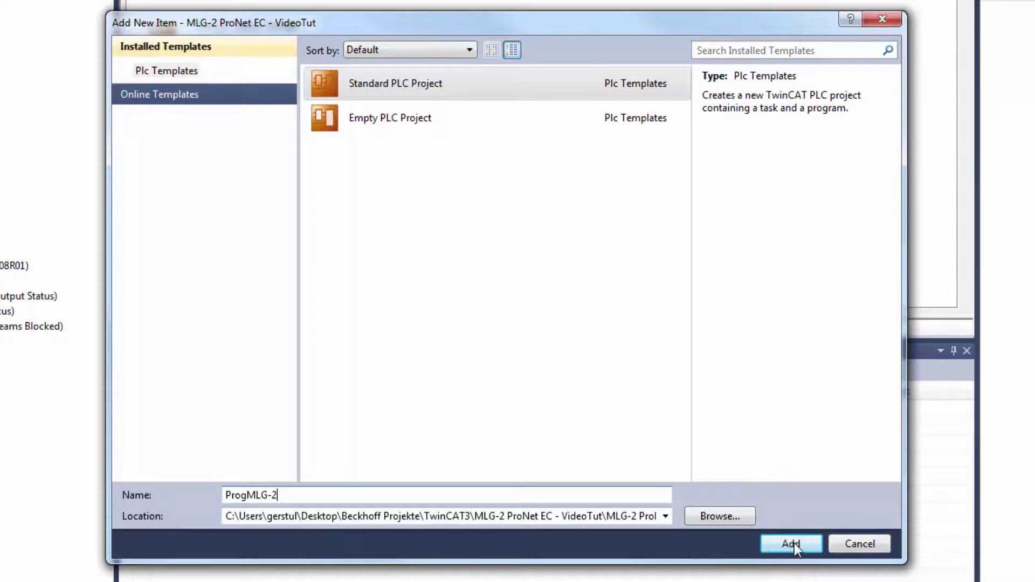
click(791, 543)
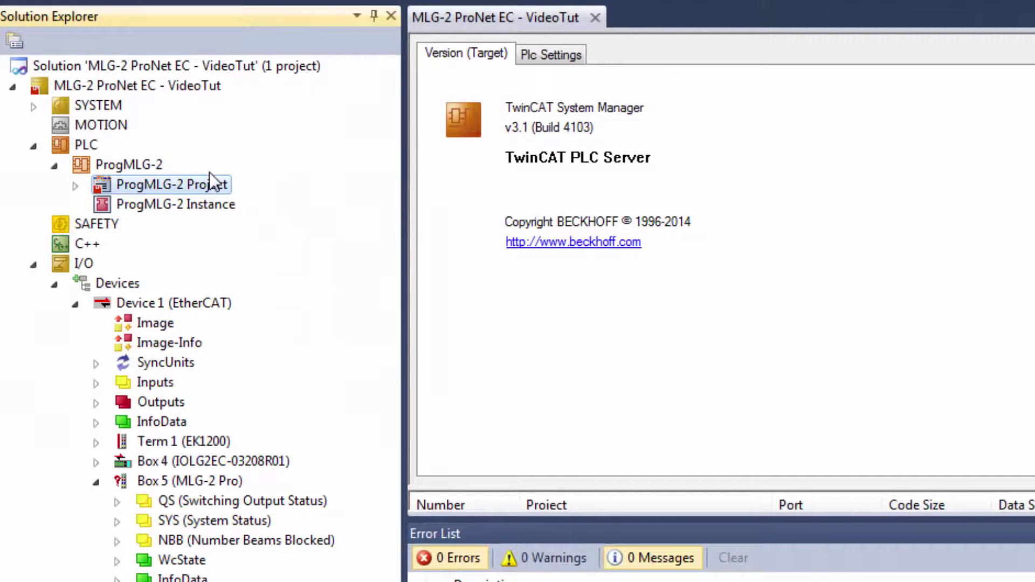
View the PlcTask settings, then open MAIN (PRG) from ProgMLG-2 Project > POUs
click(31, 103)
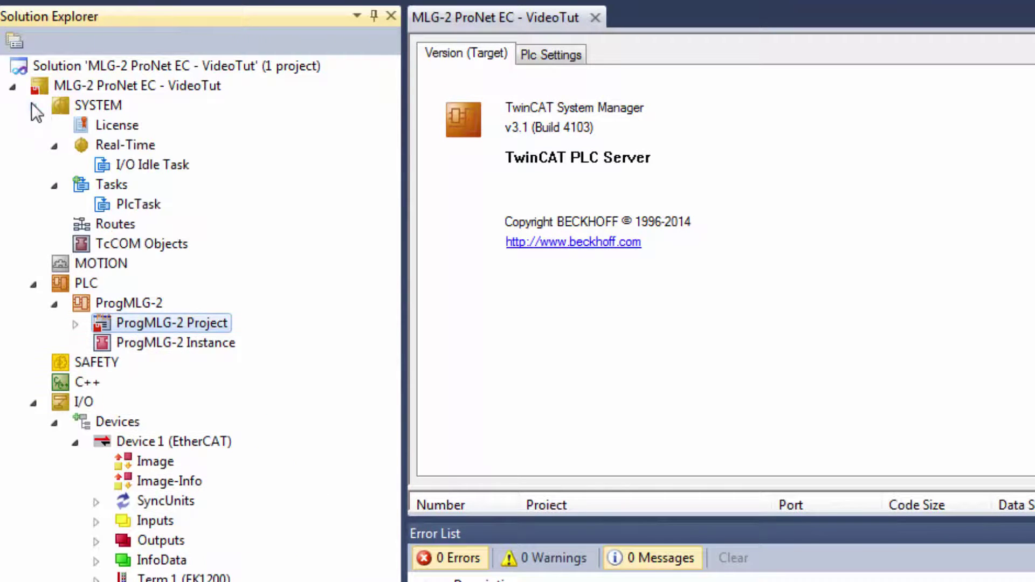
click(137, 203)
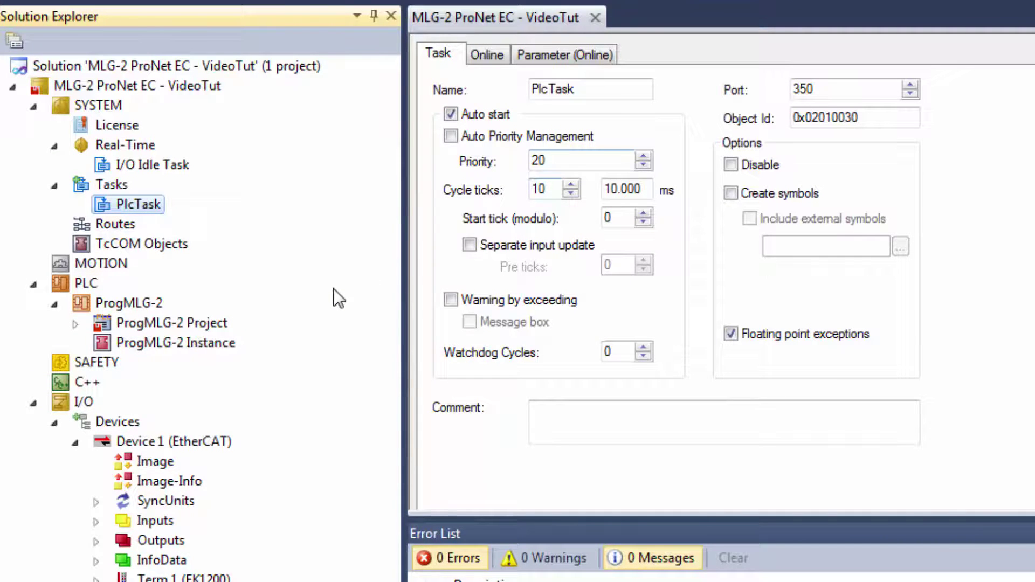
click(76, 323)
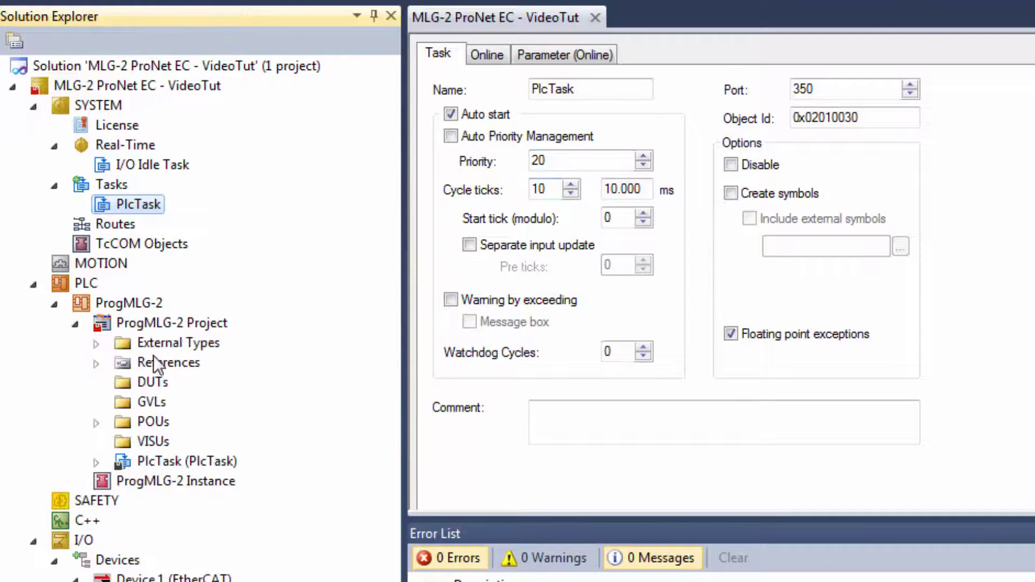
click(105, 424)
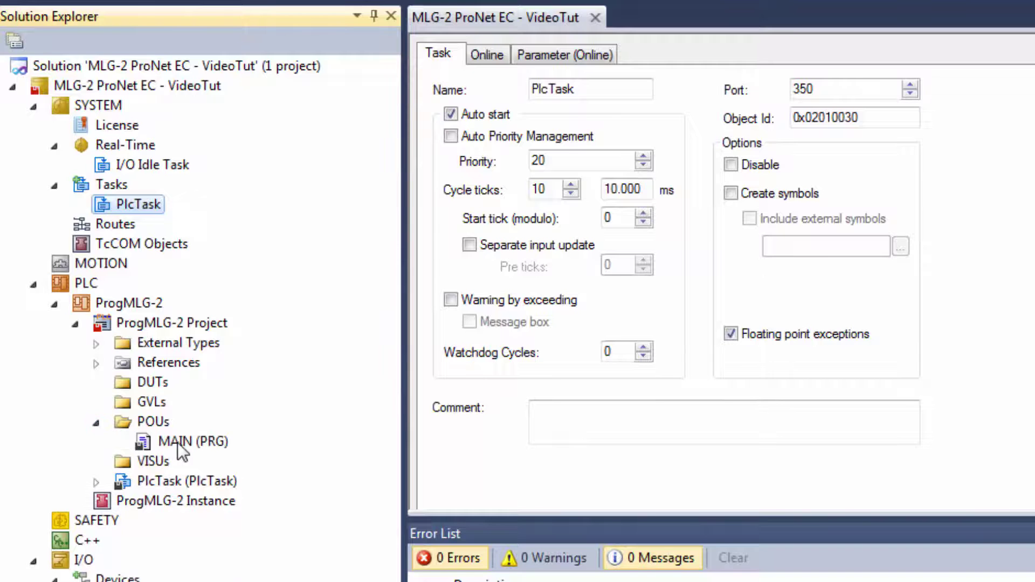
click(176, 442)
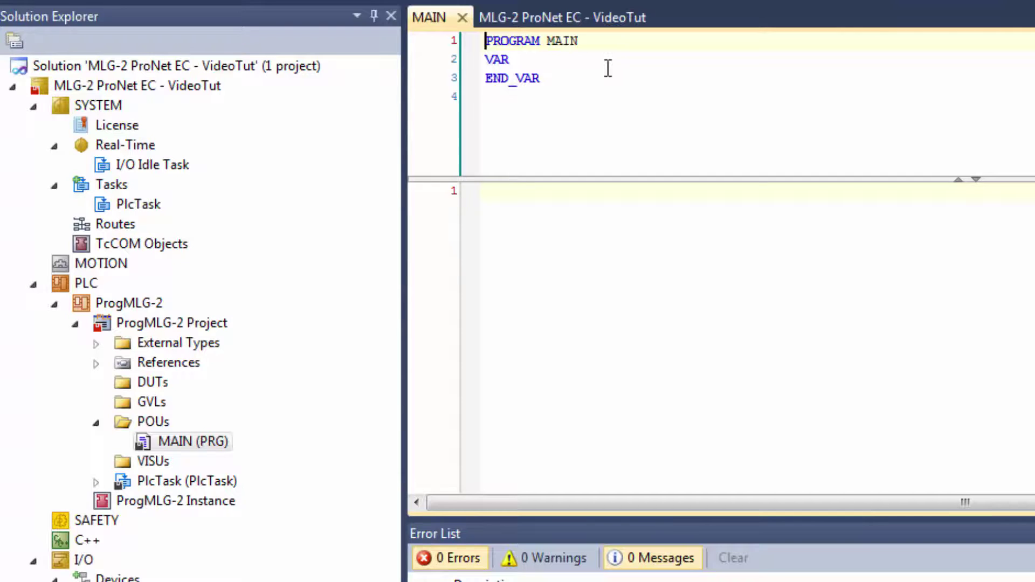
Add 'iQS AT %I* : INT;', 'iSystemState AT %I* : INT;' and 'iNBB AT %I* : INT;' after VAR in MAIN
click(609, 68)
key(Return)
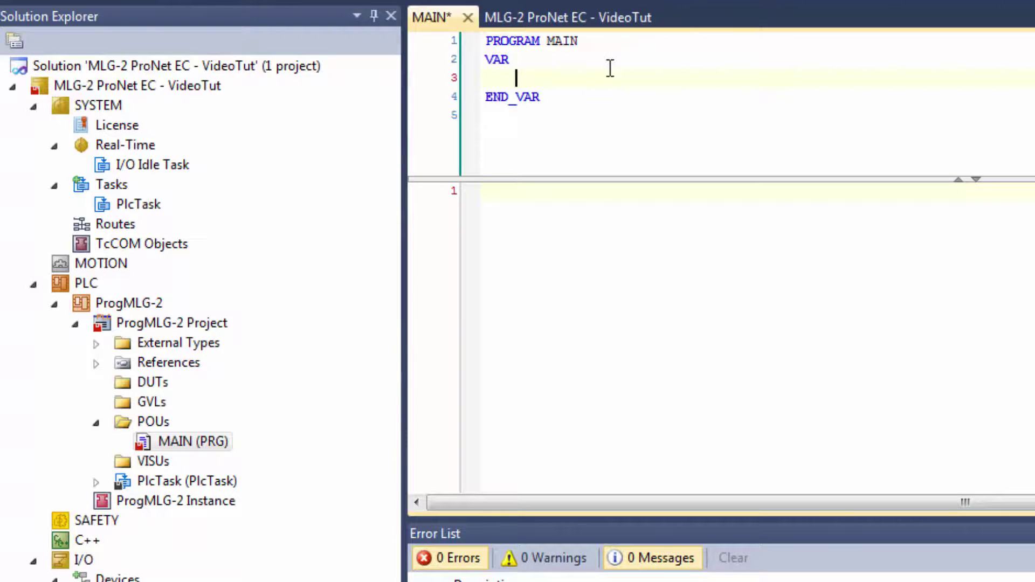
text(iQS AT)
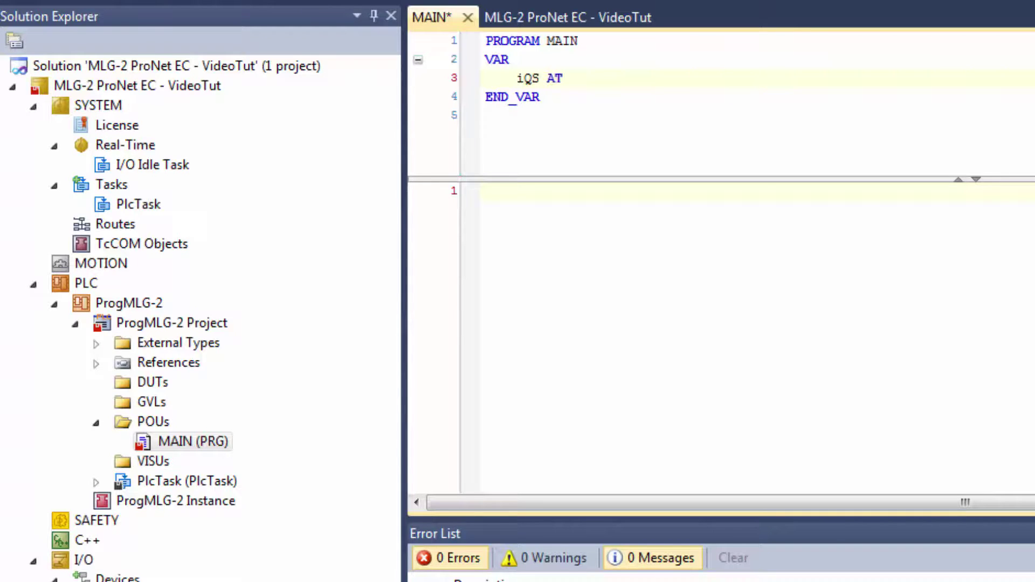
text( %)
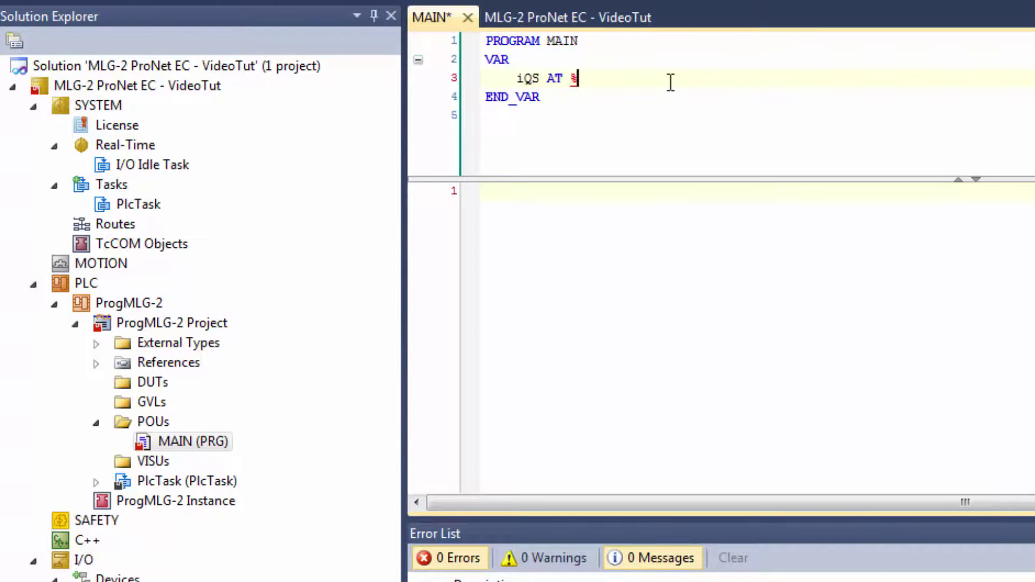
text(I* : INT;)
key(Return)
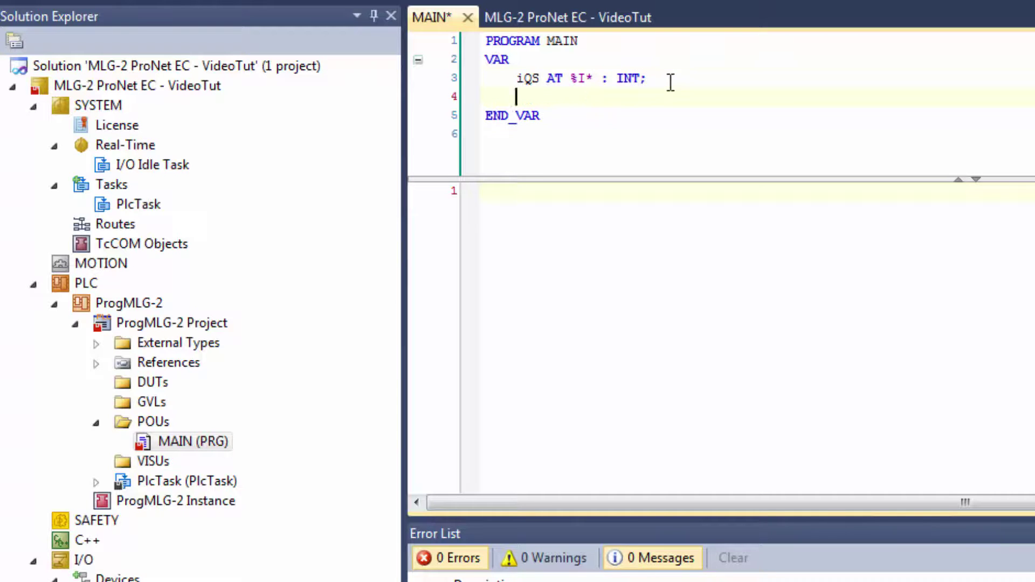
text(iSystemS)
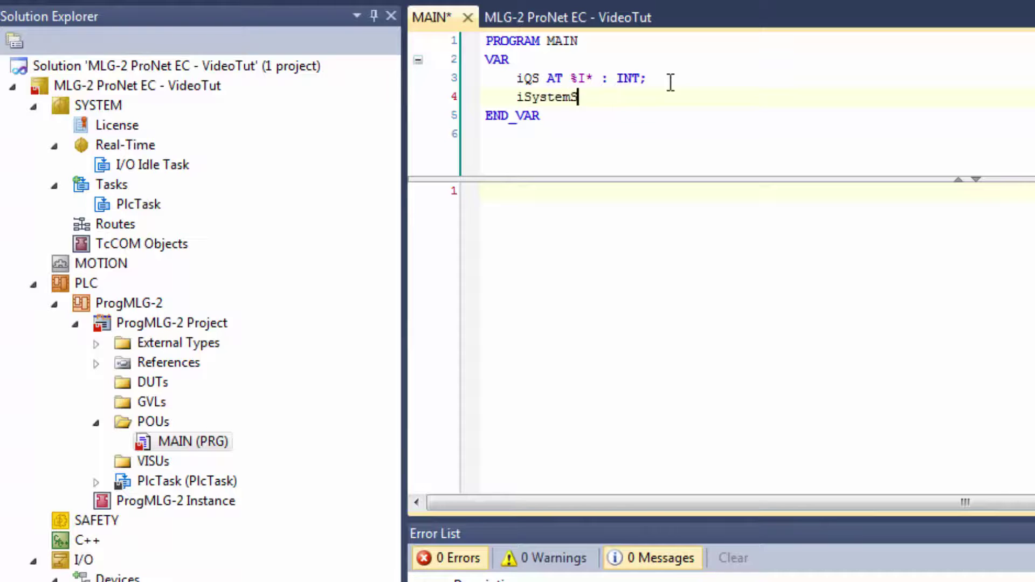
text(tate AT %I* : INT;)
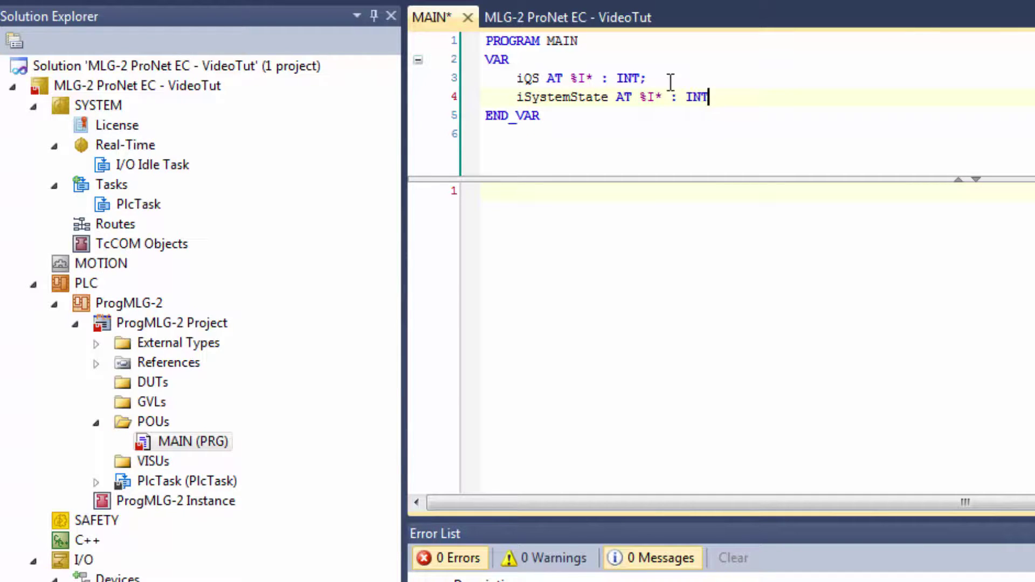
key(Return)
text(iNBB )
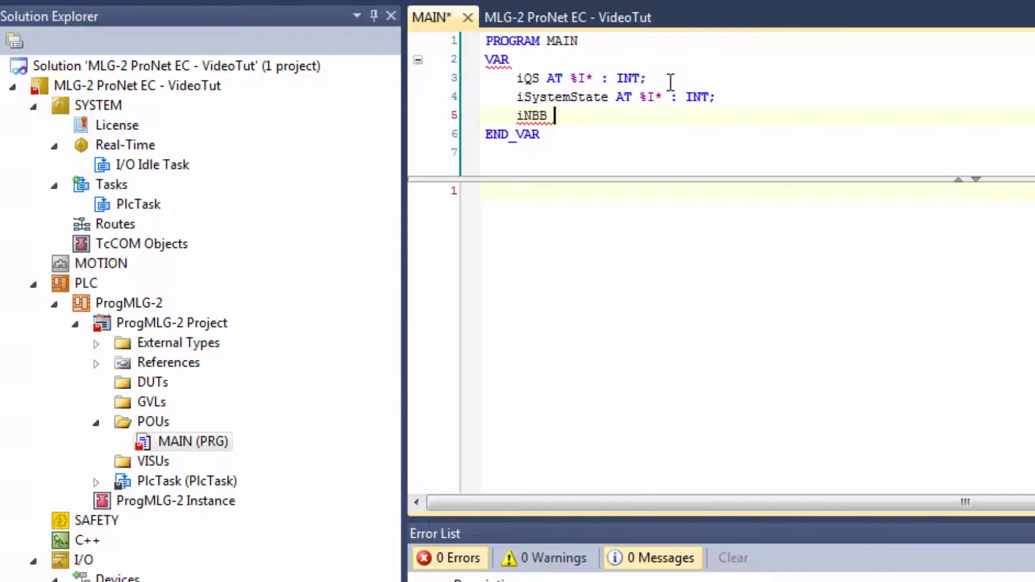
text(AT %I*)
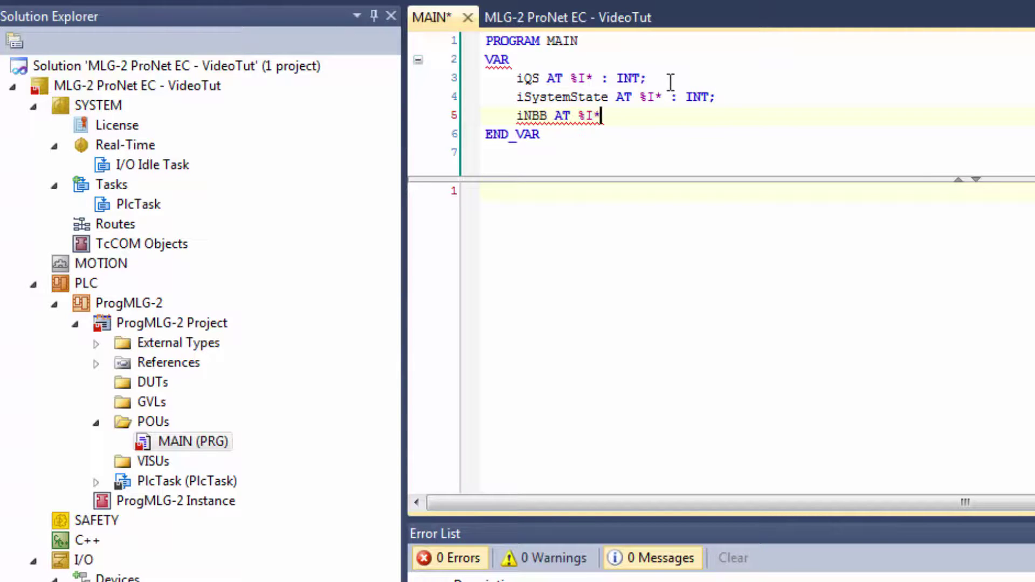
text( : INT;)
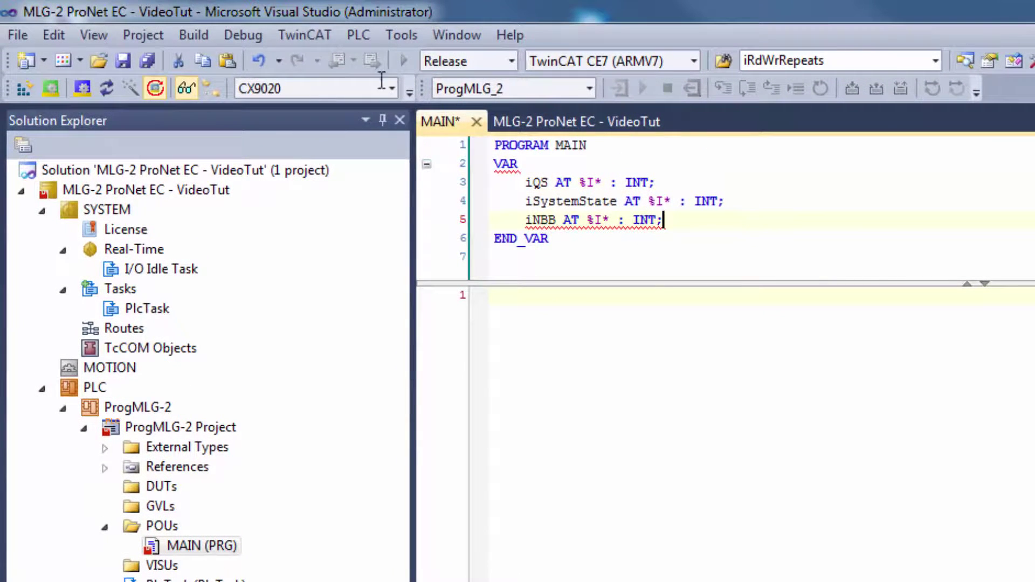
Build the solution, acknowledge the sync-master warning, and reopen Box 5 (MLG-2 Pro)
click(193, 35)
click(219, 62)
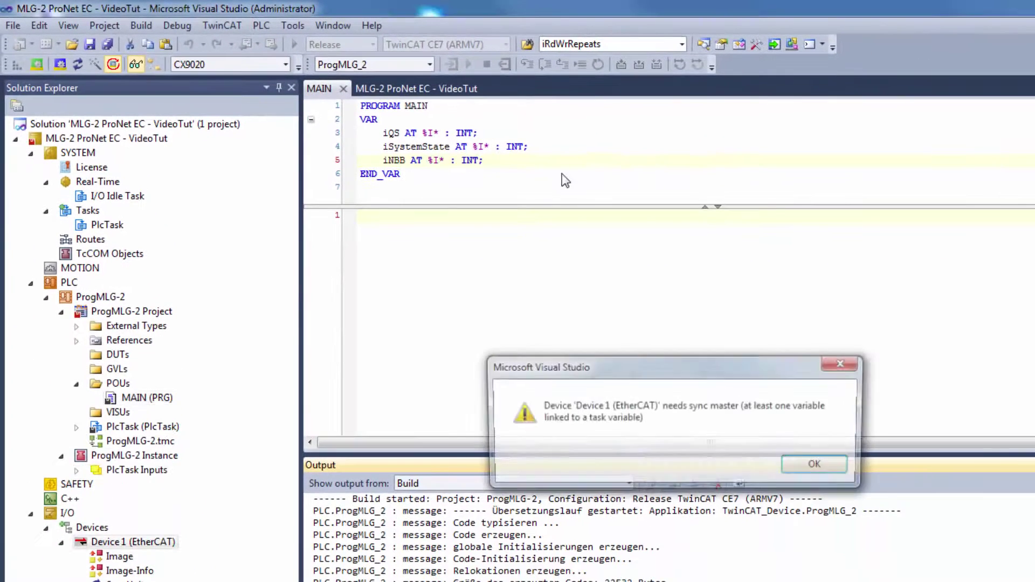
click(816, 467)
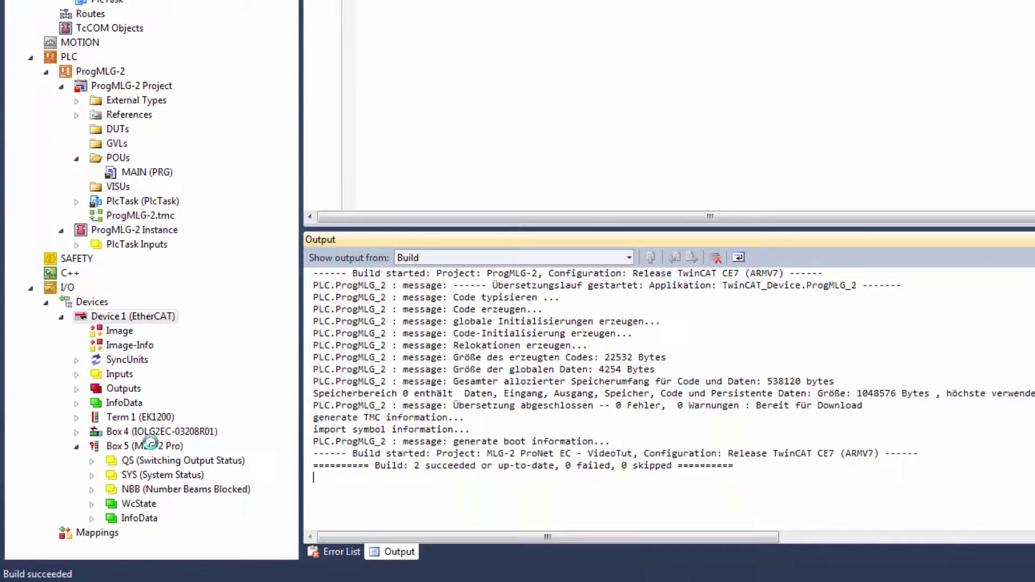
click(150, 443)
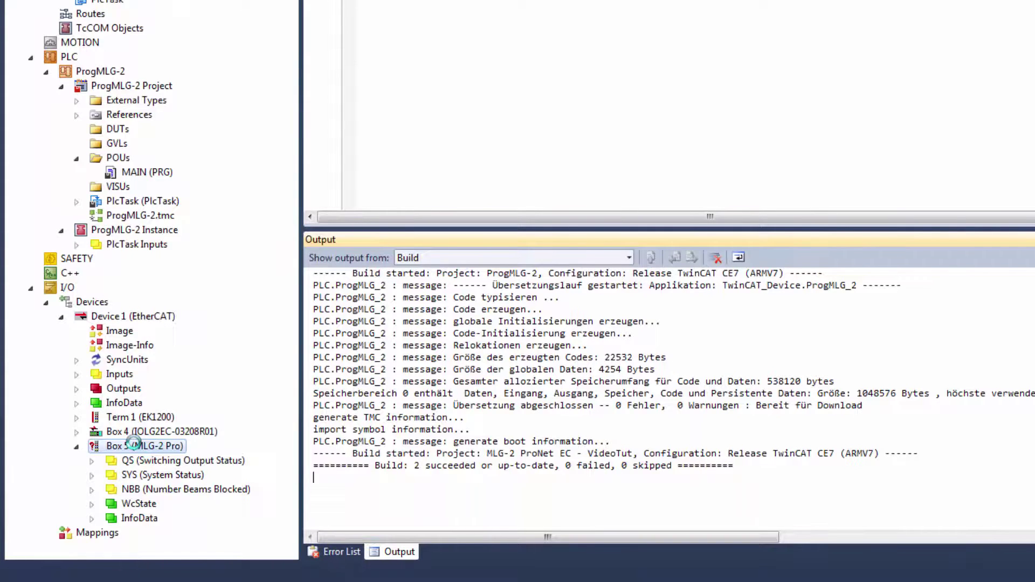
double_click(133, 443)
On Box 5's Process Data, link QS to MAIN.iQS, SYS to MAIN.iSystemState, NBB to MAIN.iNBB
click(437, 44)
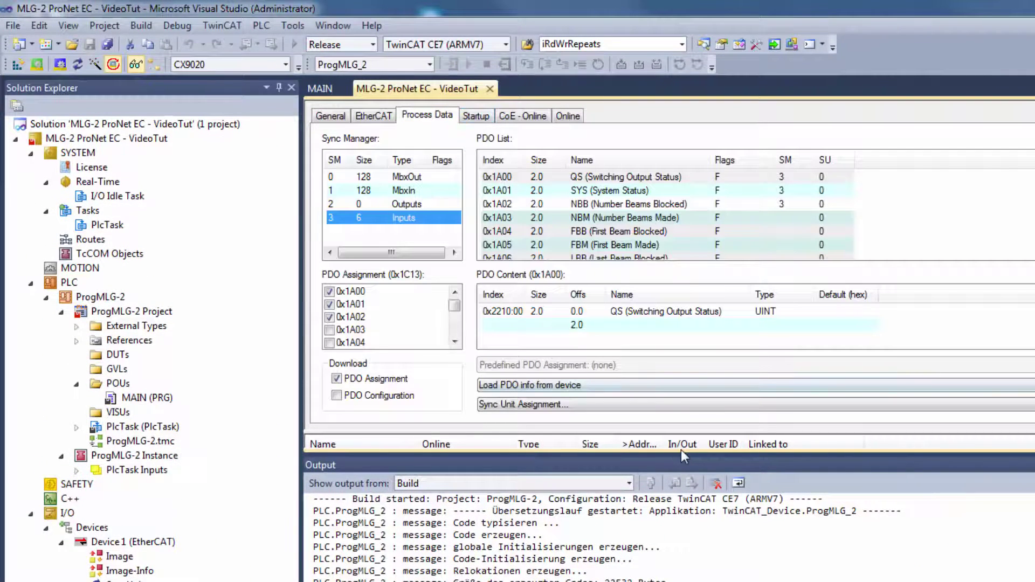
click(675, 452)
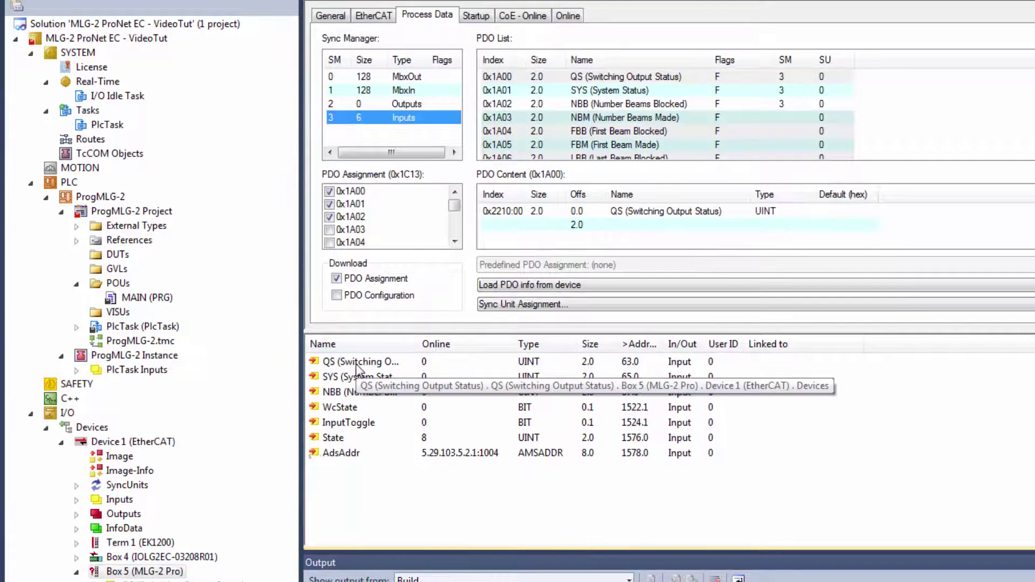
double_click(356, 364)
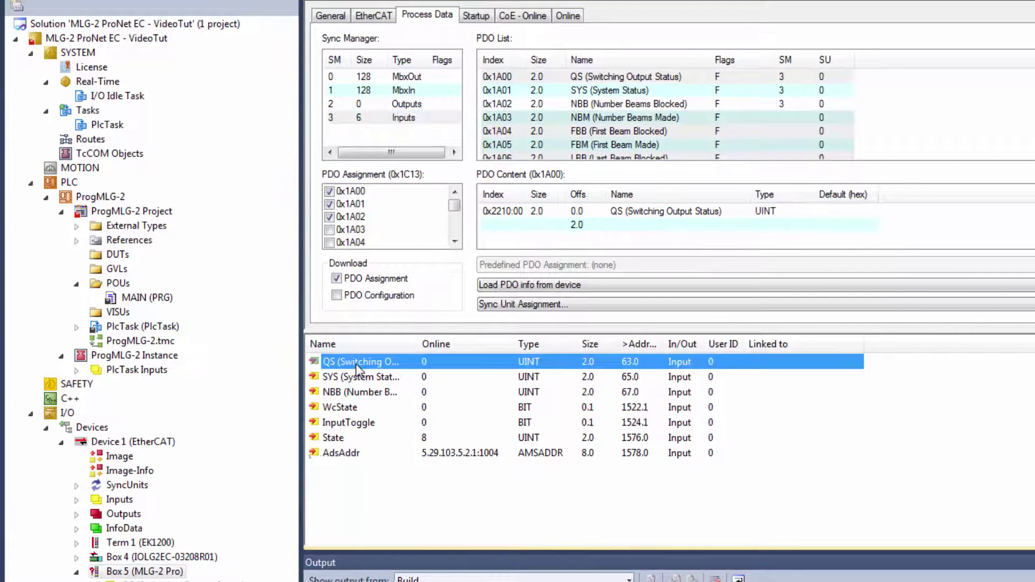
click(547, 219)
click(876, 469)
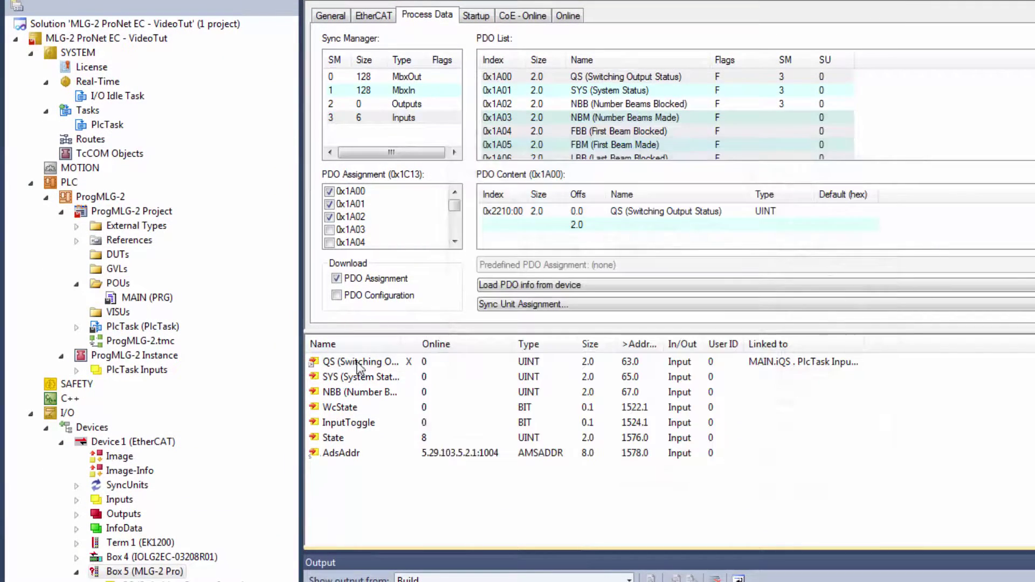
double_click(356, 377)
click(561, 219)
click(868, 465)
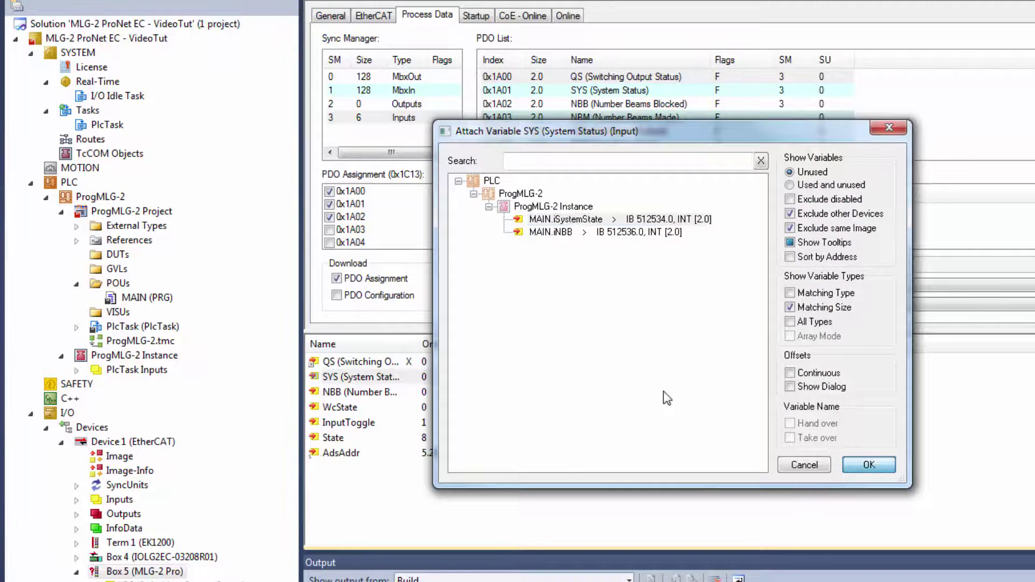
double_click(365, 392)
click(551, 220)
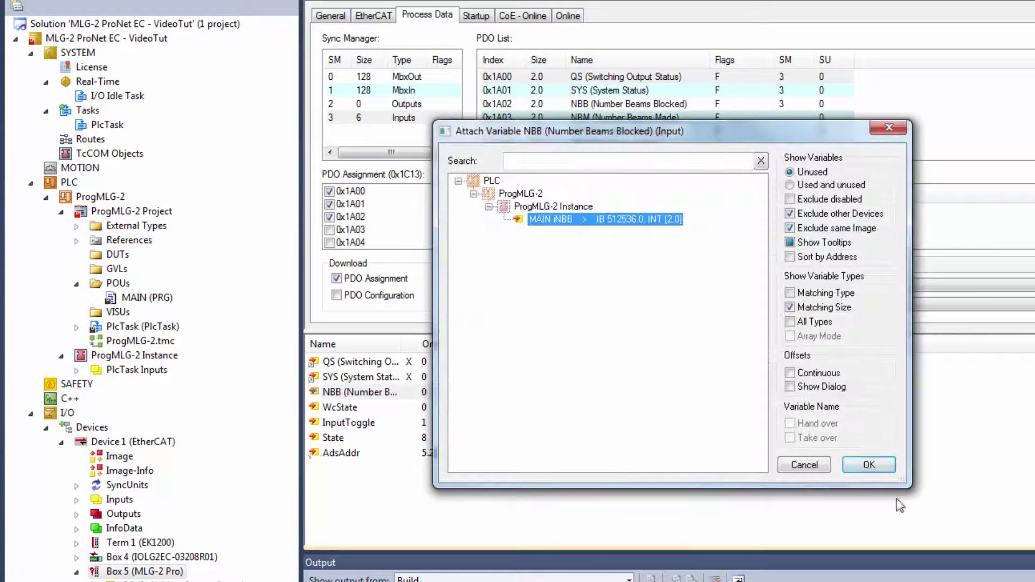
click(868, 465)
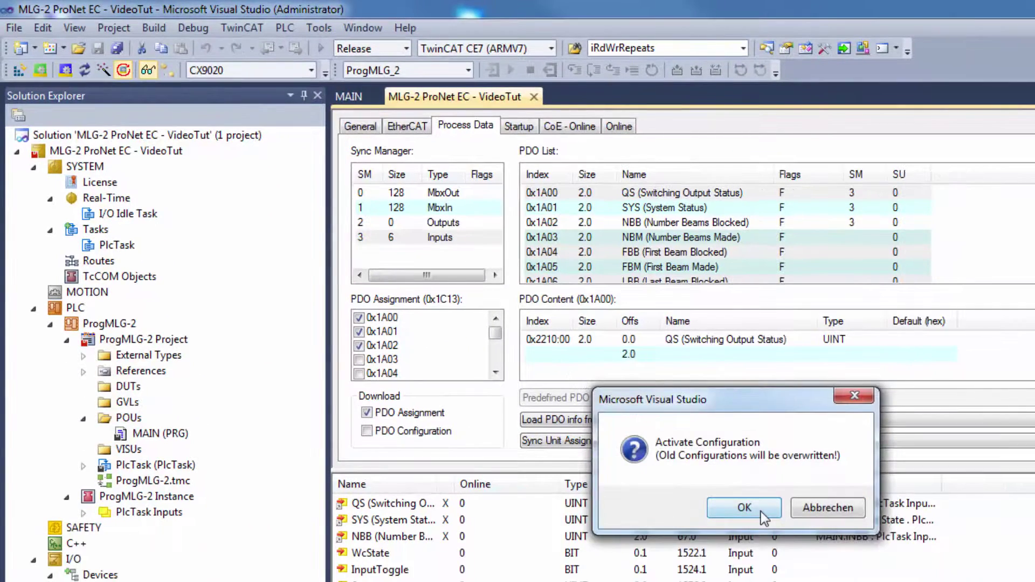
Activate the configuration, restart TwinCAT in run mode, open MAIN and log in to the PLC
click(855, 578)
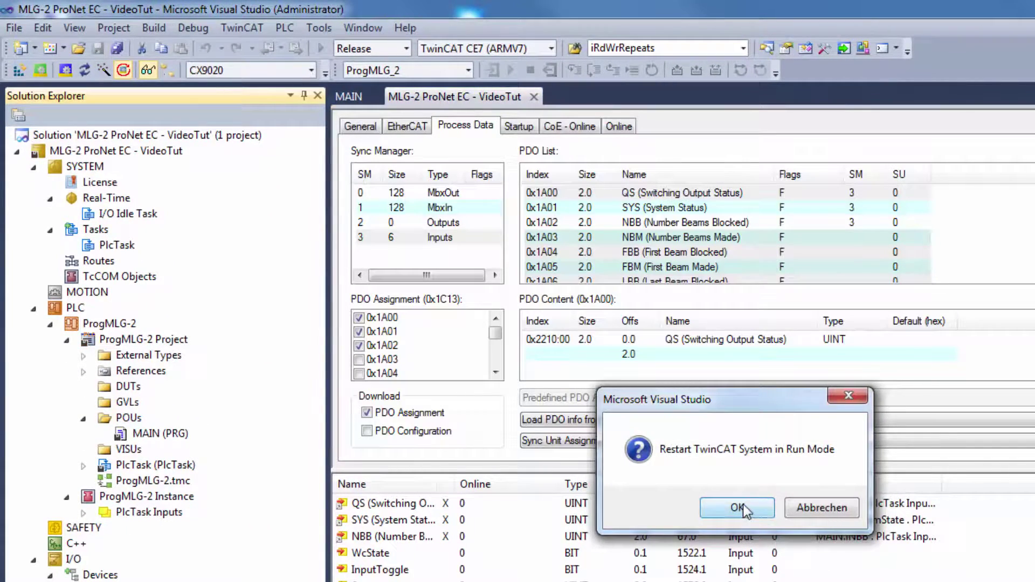
click(746, 510)
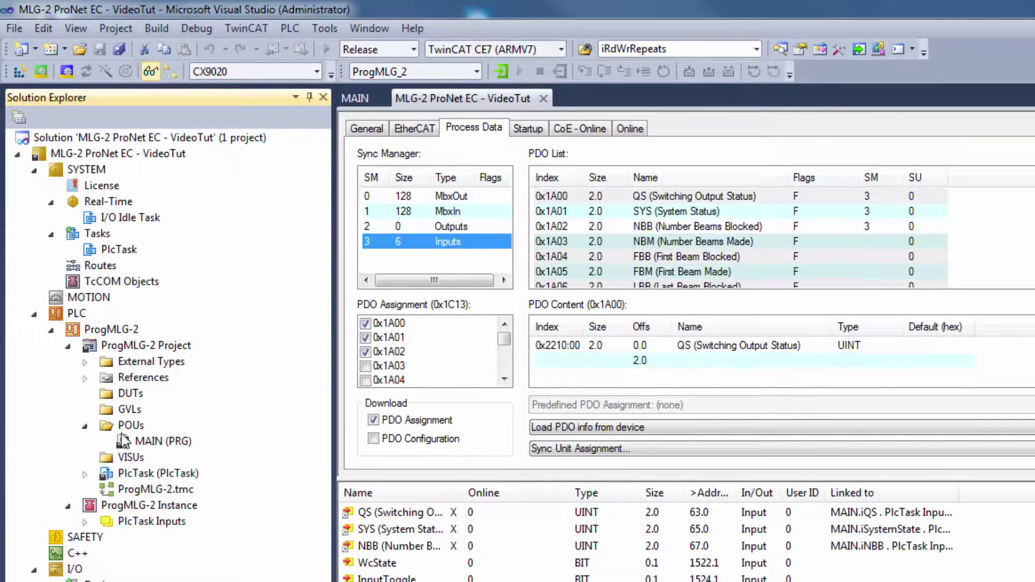
double_click(141, 445)
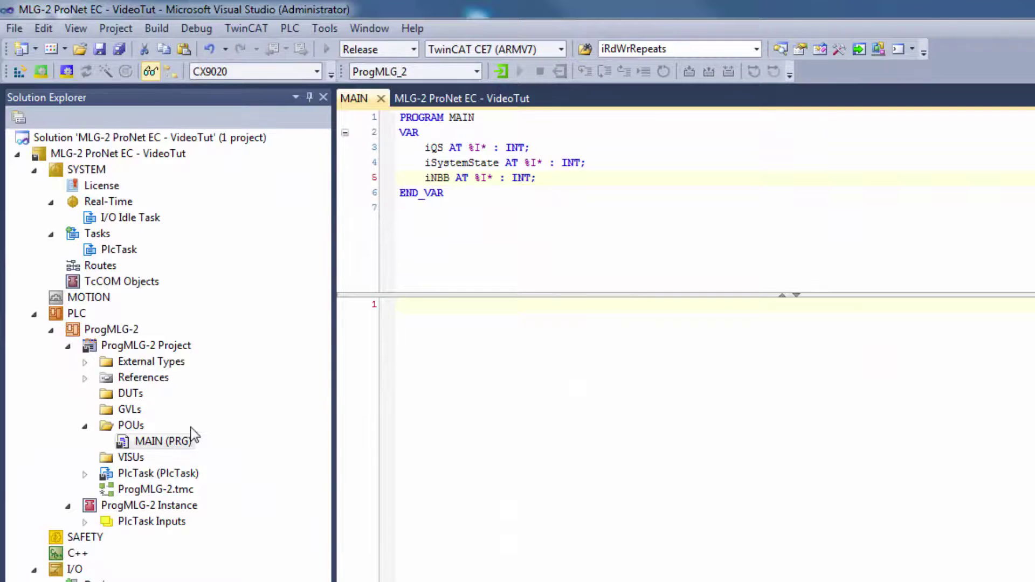
click(503, 73)
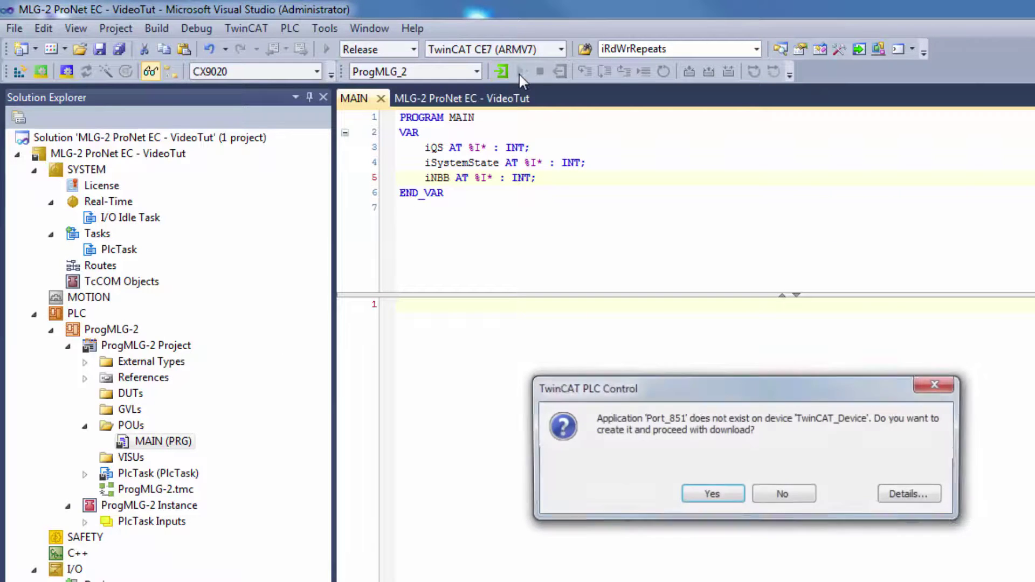
Create Port_851, download the program and start the PLC running
click(707, 501)
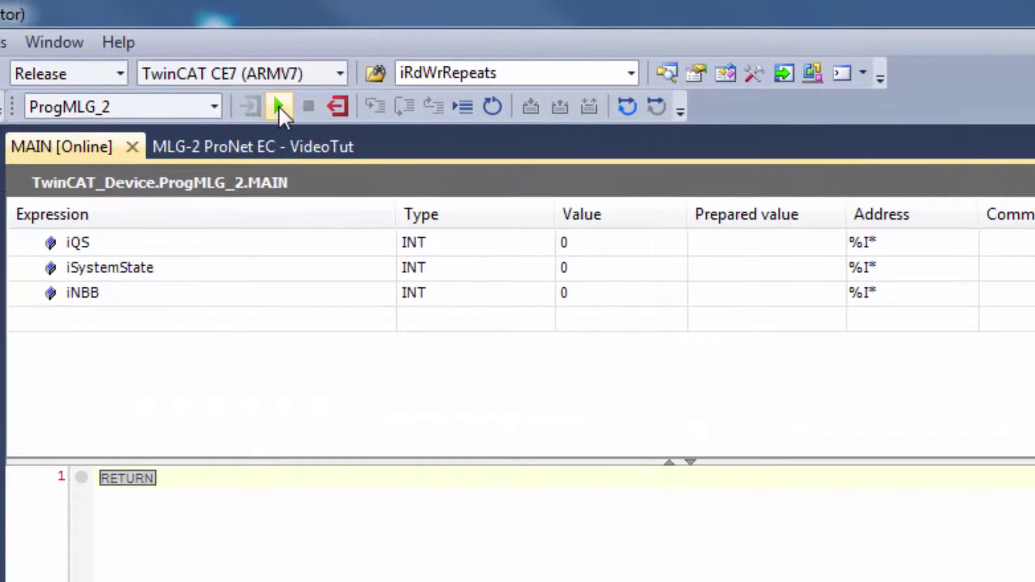
click(279, 107)
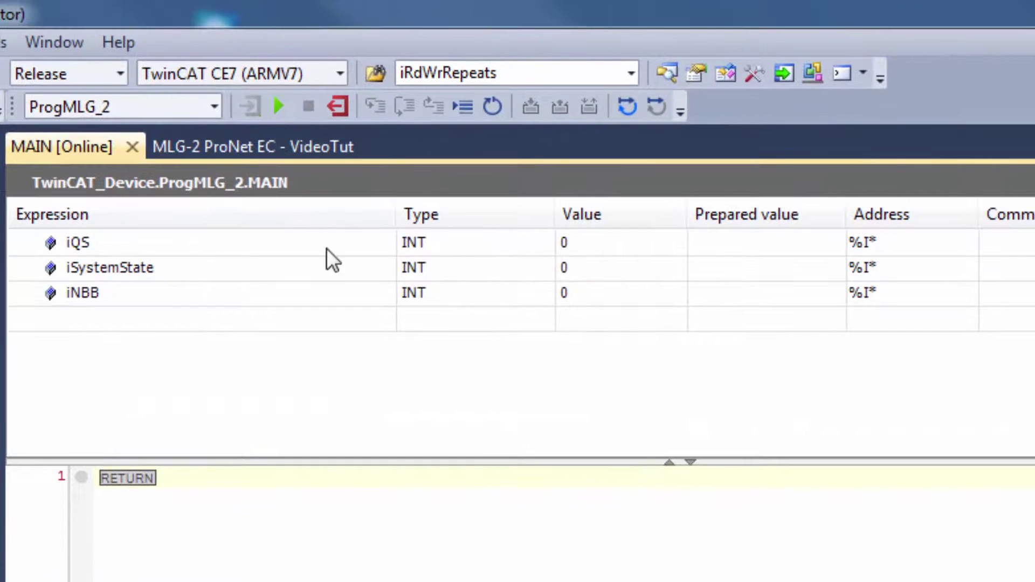